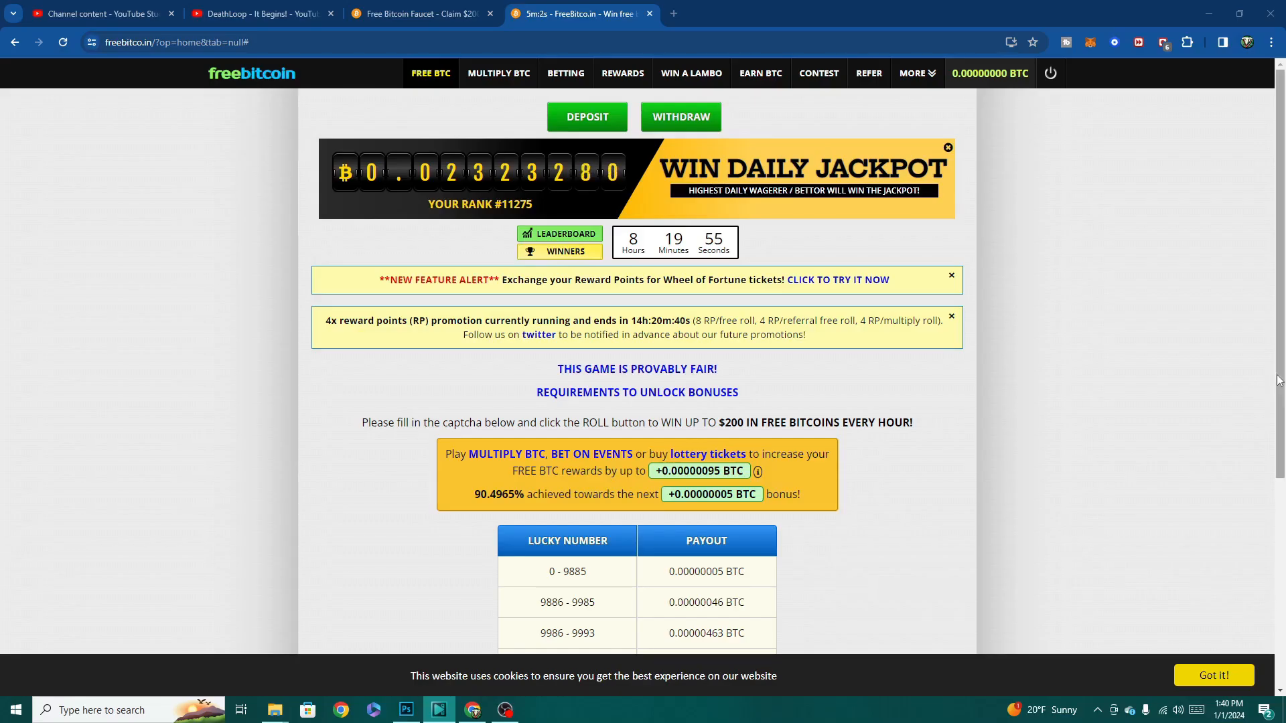
pyautogui.moveTo(1279, 375); pyautogui.dragTo(1279, 585)
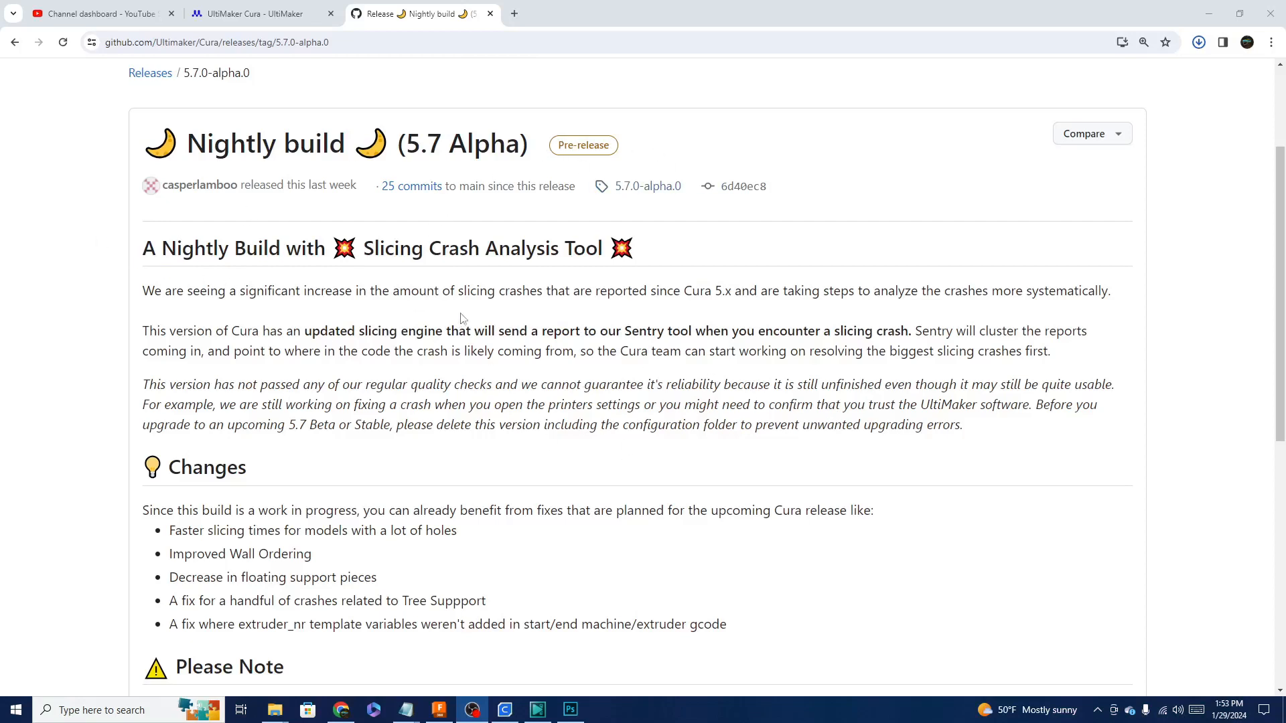
# Read the release notes, changes and warnings for the Nightly build (5.7 Alpha) on the release page.
pyautogui.scroll(-2, 288, 493)
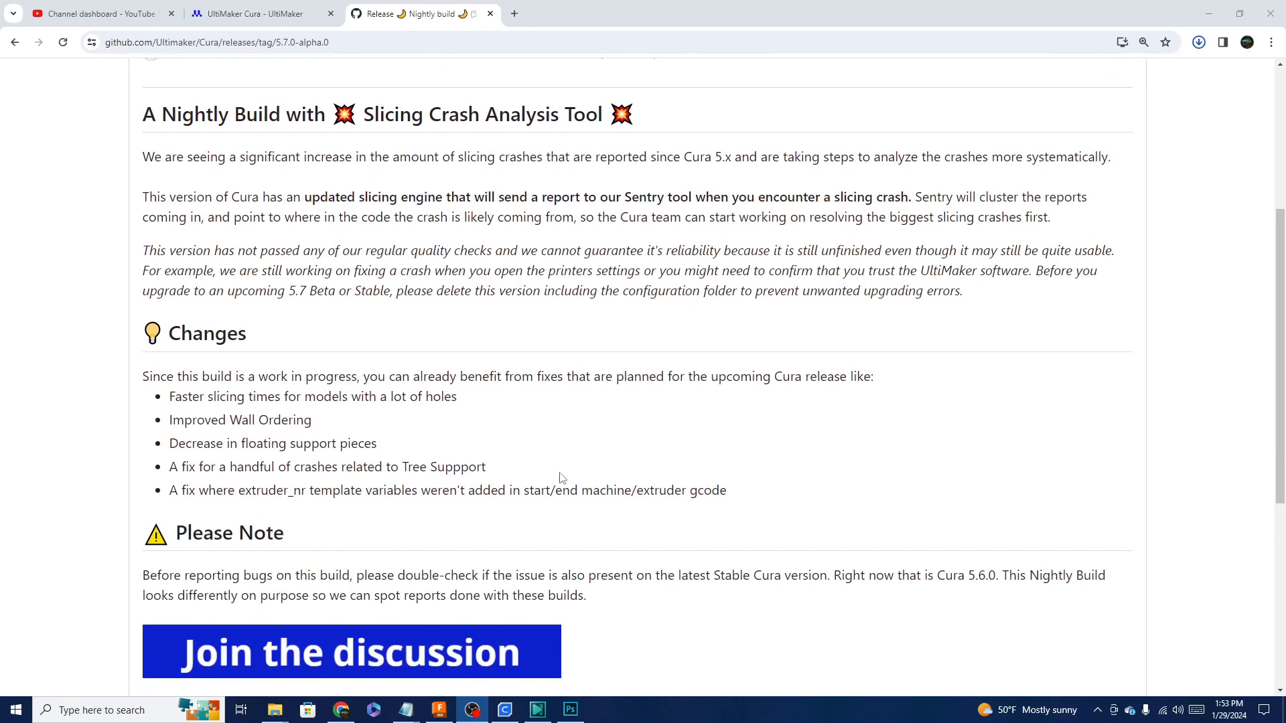
pyautogui.scroll(1, 558, 359)
pyautogui.scroll(1, 516, 365)
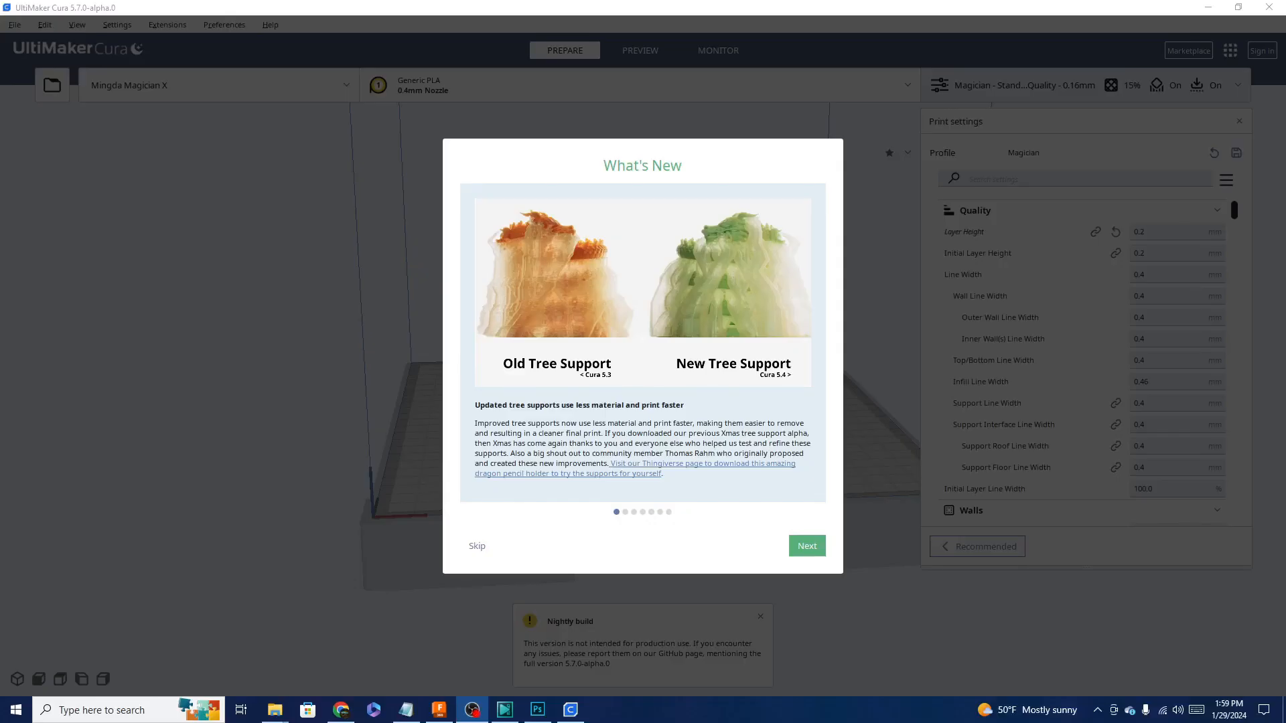
# Go through all the What's New slides one by one and finish the dialog to reach the build plate.
pyautogui.click(624, 512)
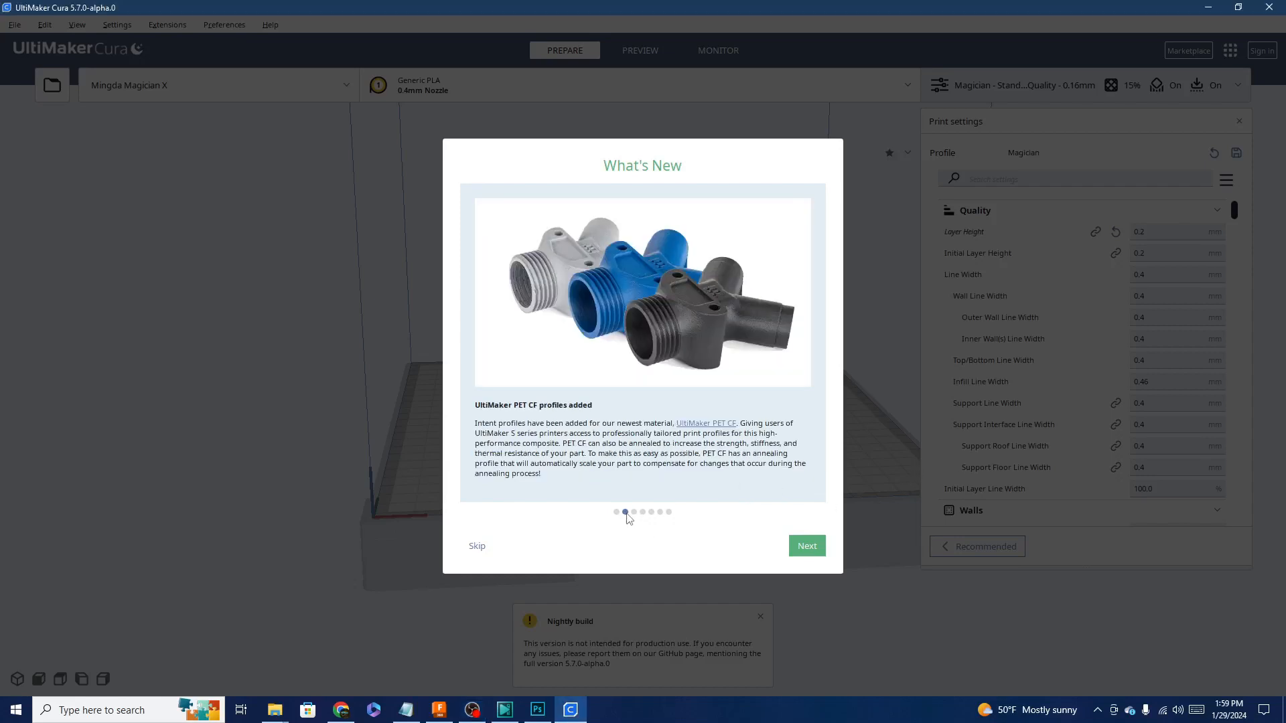
pyautogui.click(633, 513)
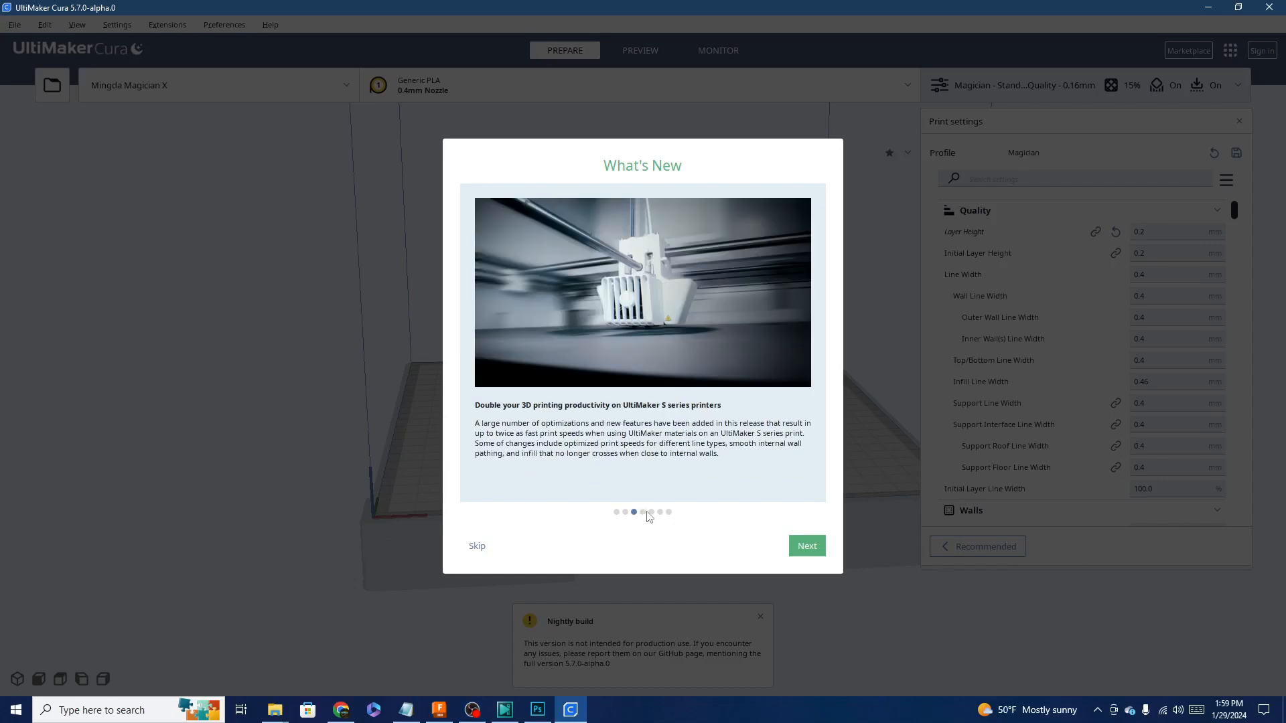
pyautogui.click(644, 513)
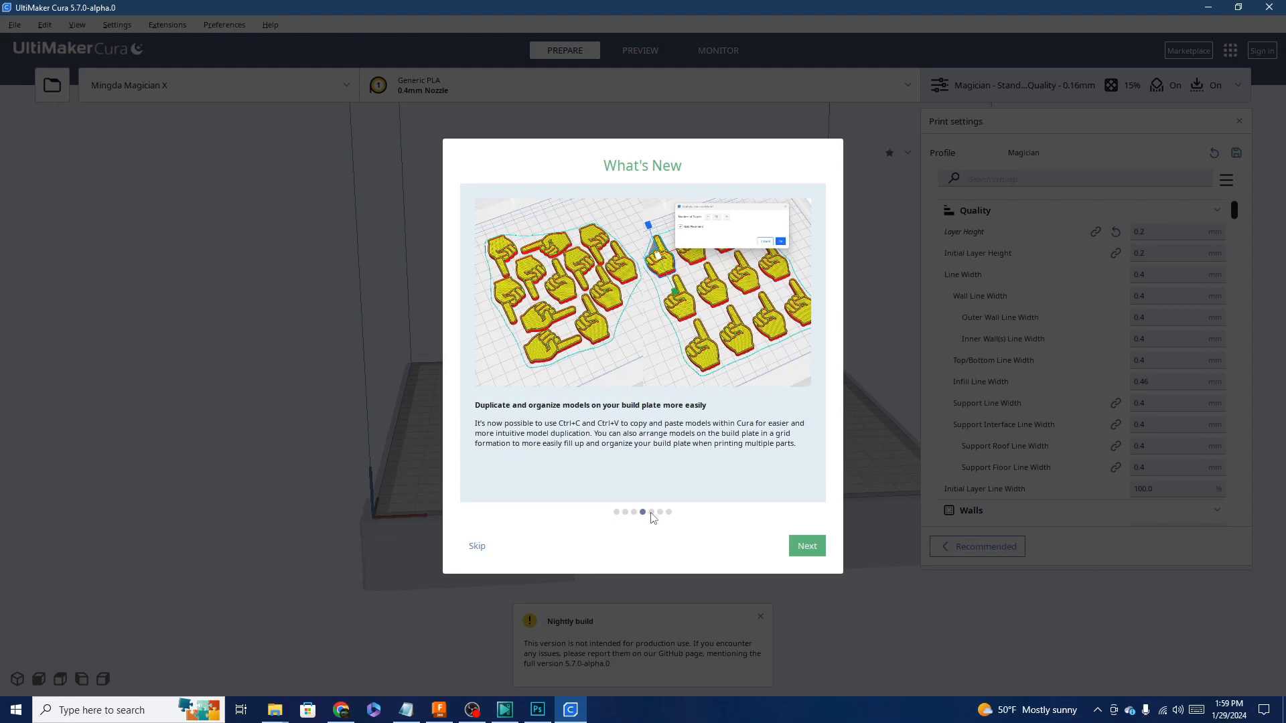
pyautogui.click(651, 513)
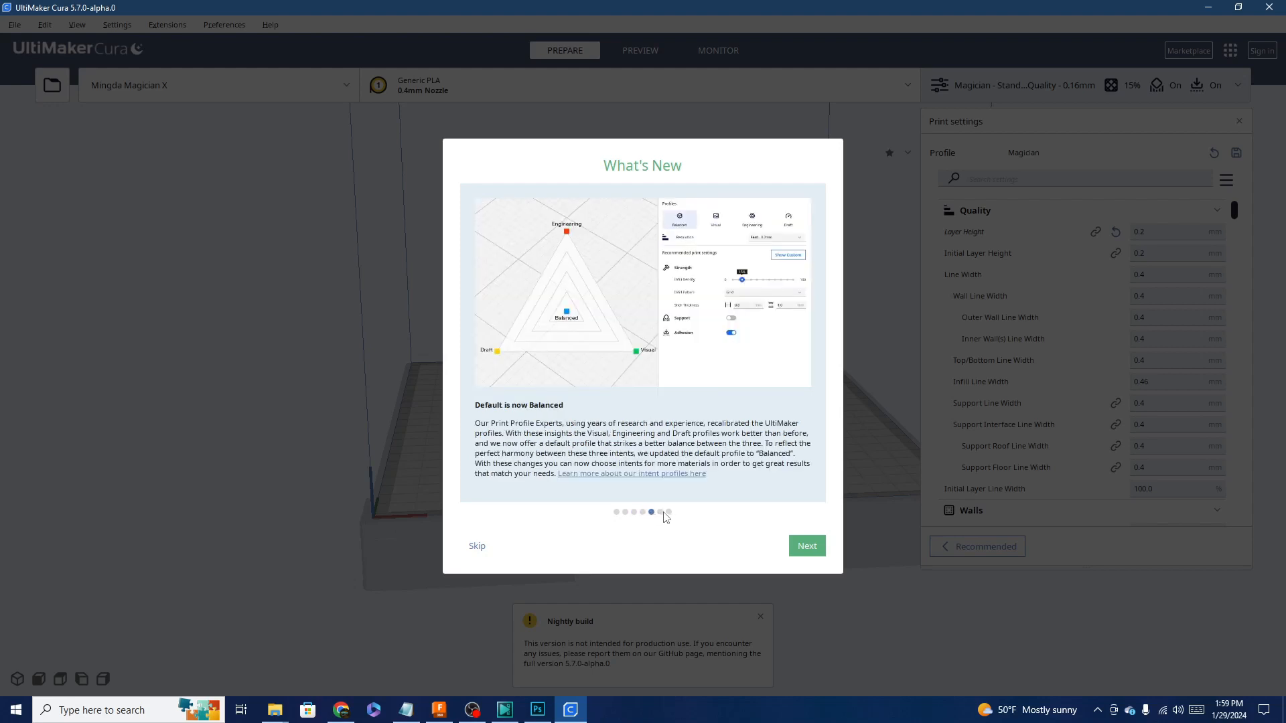
pyautogui.click(661, 513)
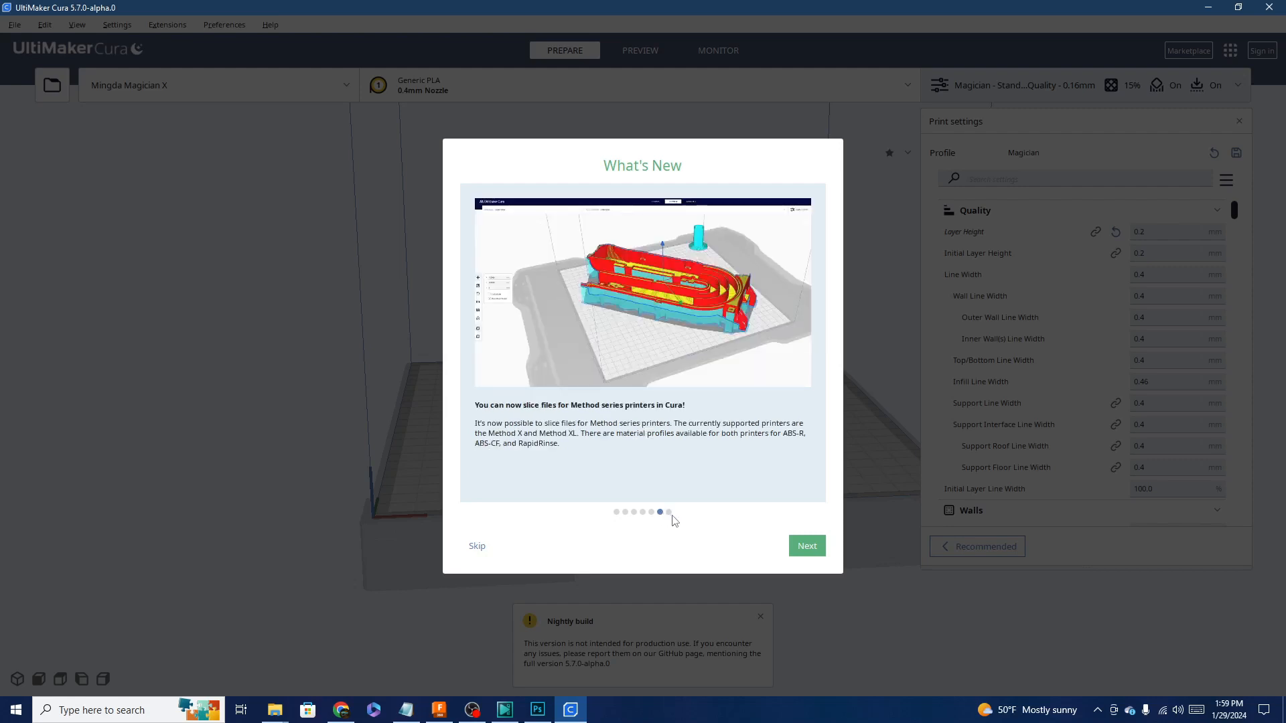
pyautogui.click(668, 513)
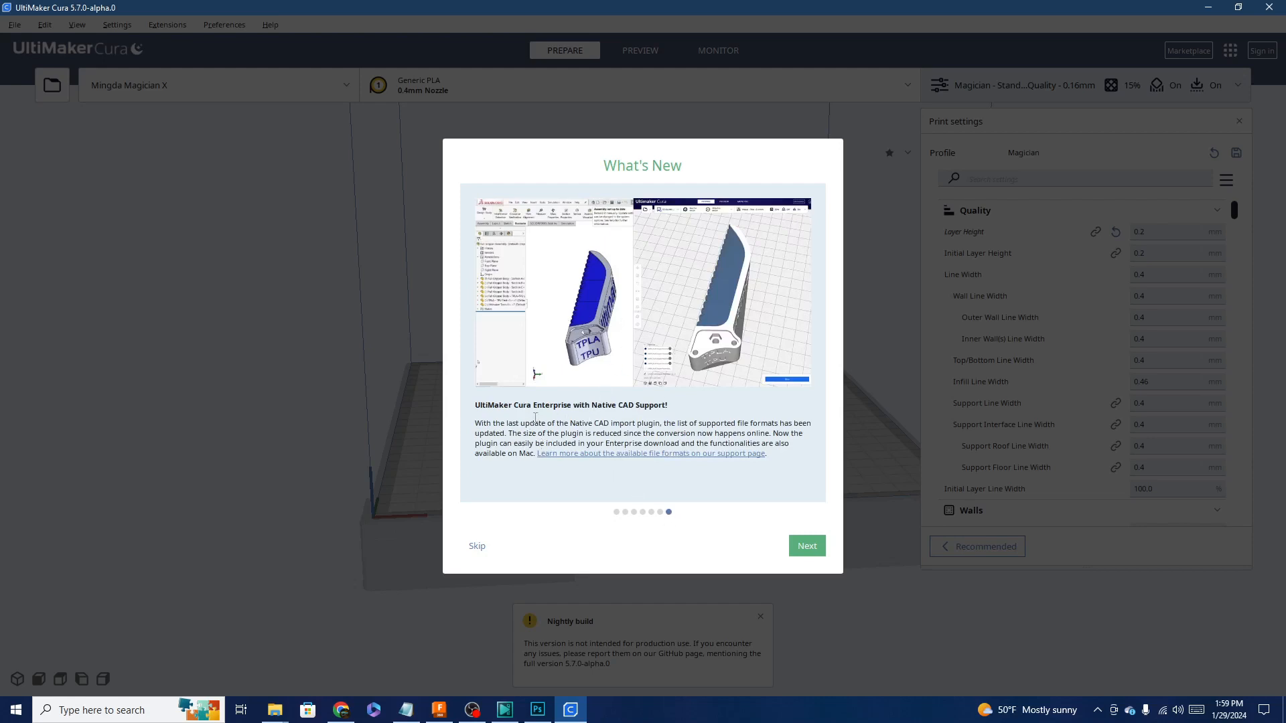
pyautogui.click(812, 546)
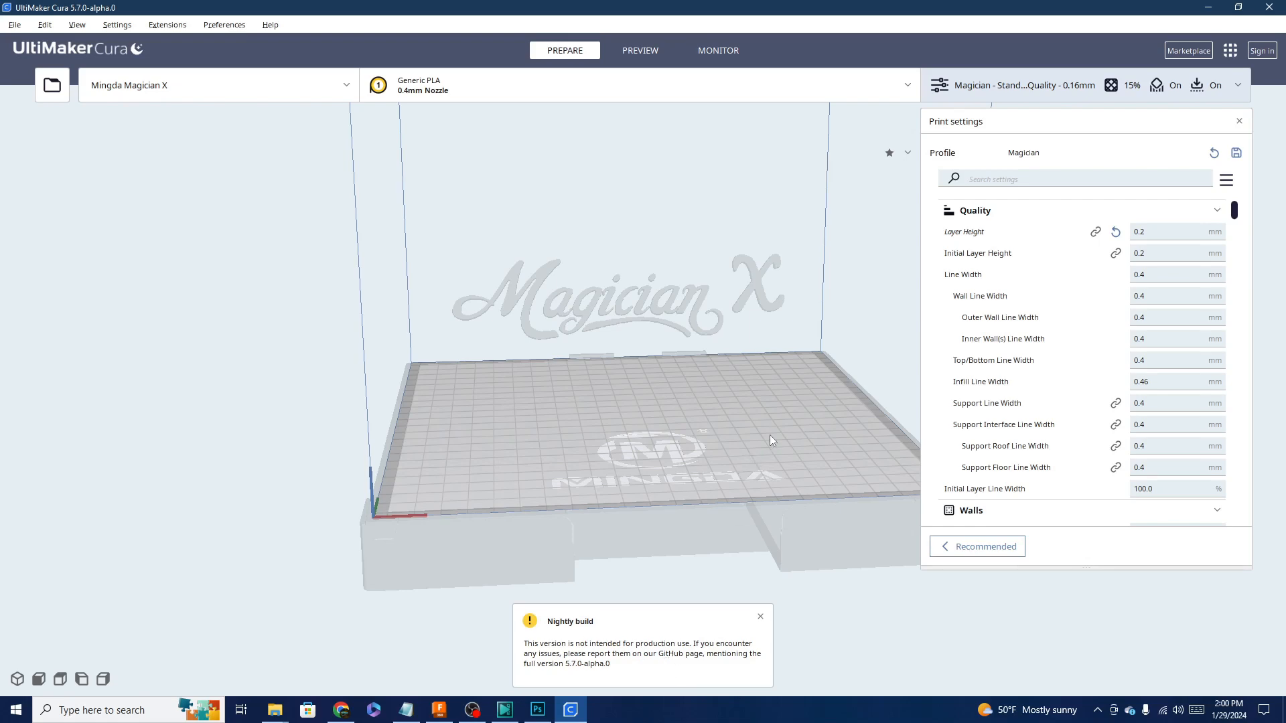
# Load the 5 pack bottom.stl model onto the Mingda Magician X build plate and start slicing it.
pyautogui.moveTo(769, 435); pyautogui.dragTo(589, 509, button='right')
pyautogui.click(271, 712)
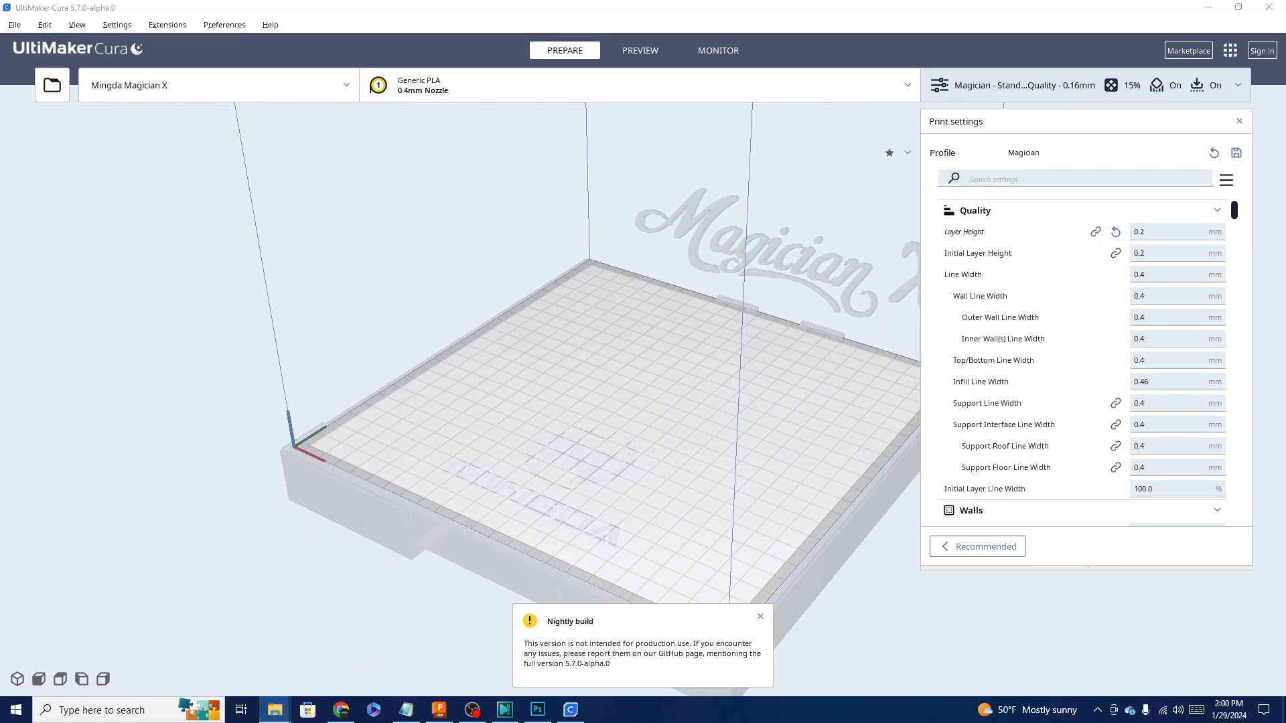
pyautogui.moveTo(769, 353); pyautogui.dragTo(648, 376)
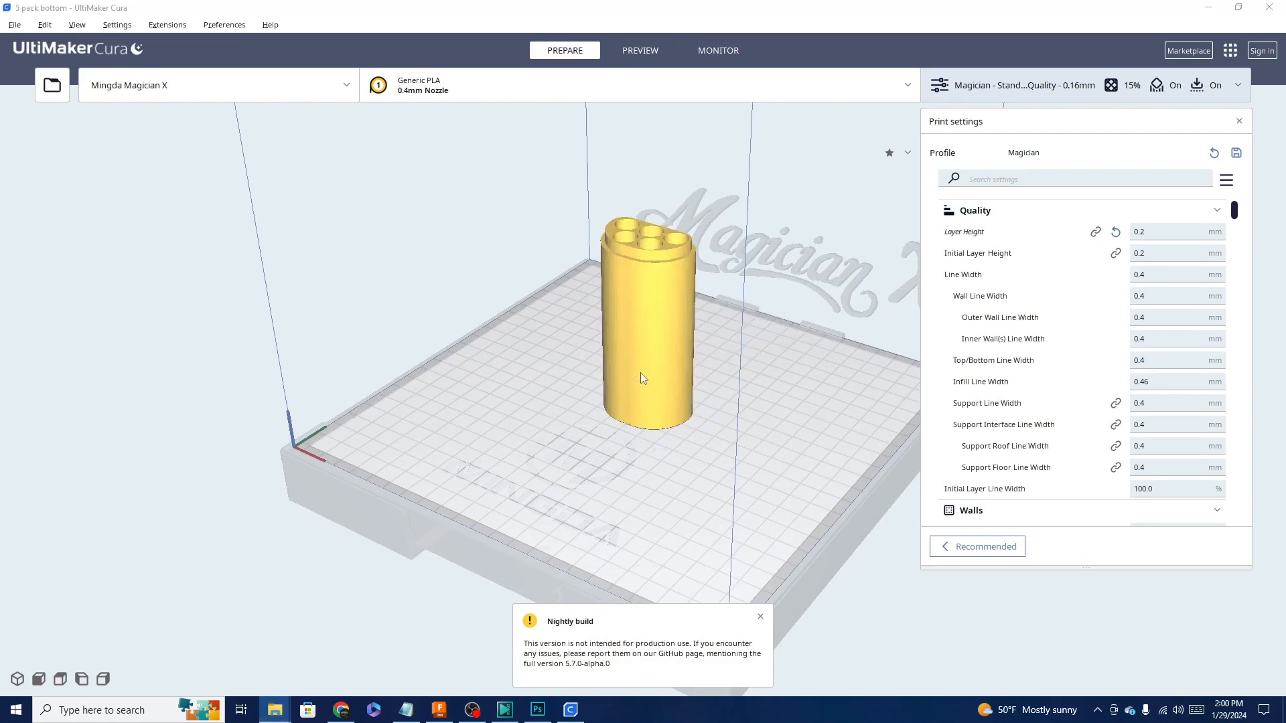
pyautogui.click(1177, 660)
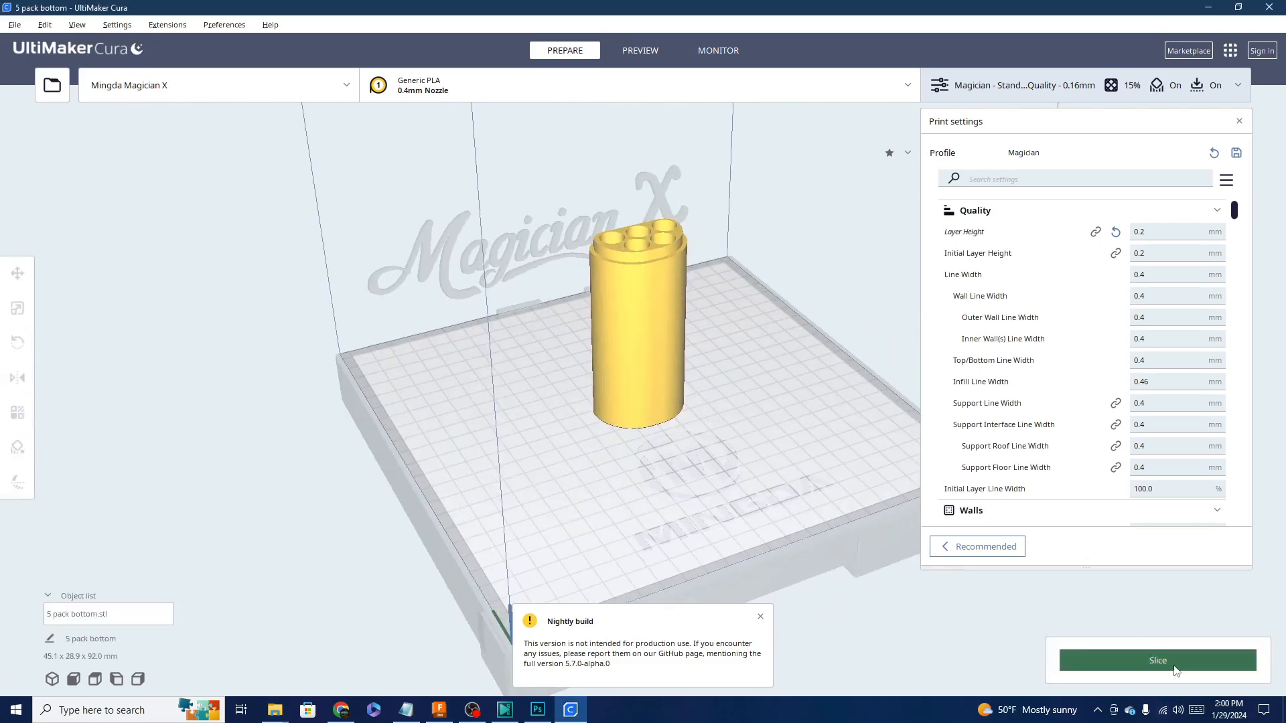
pyautogui.moveTo(536, 496); pyautogui.dragTo(501, 487, button='right')
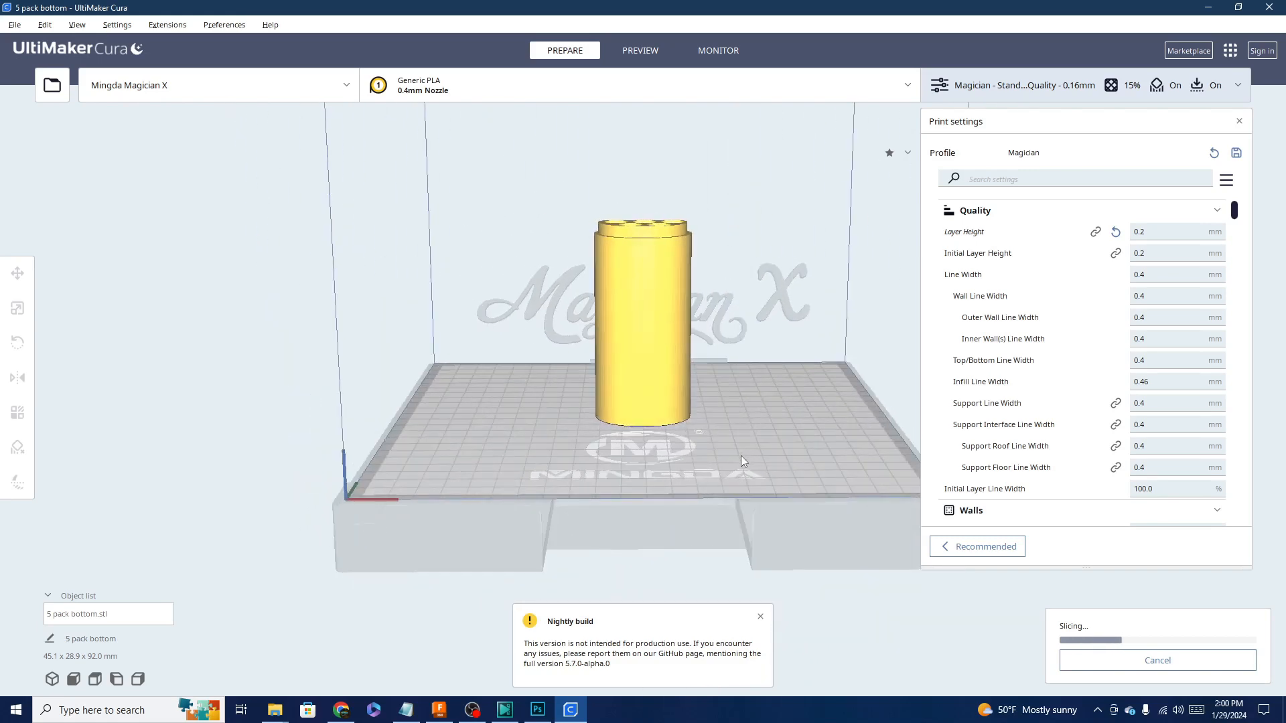
pyautogui.moveTo(744, 445); pyautogui.dragTo(780, 471, button='right')
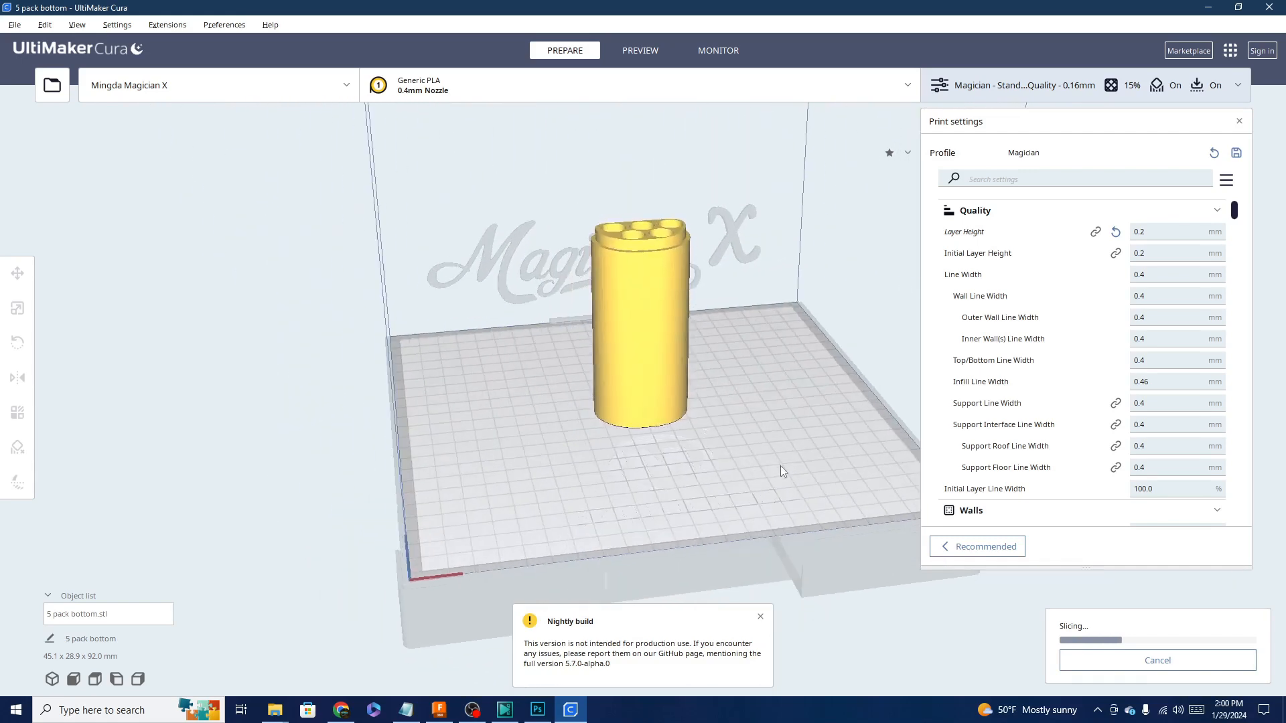
pyautogui.moveTo(692, 479); pyautogui.dragTo(791, 512, button='right')
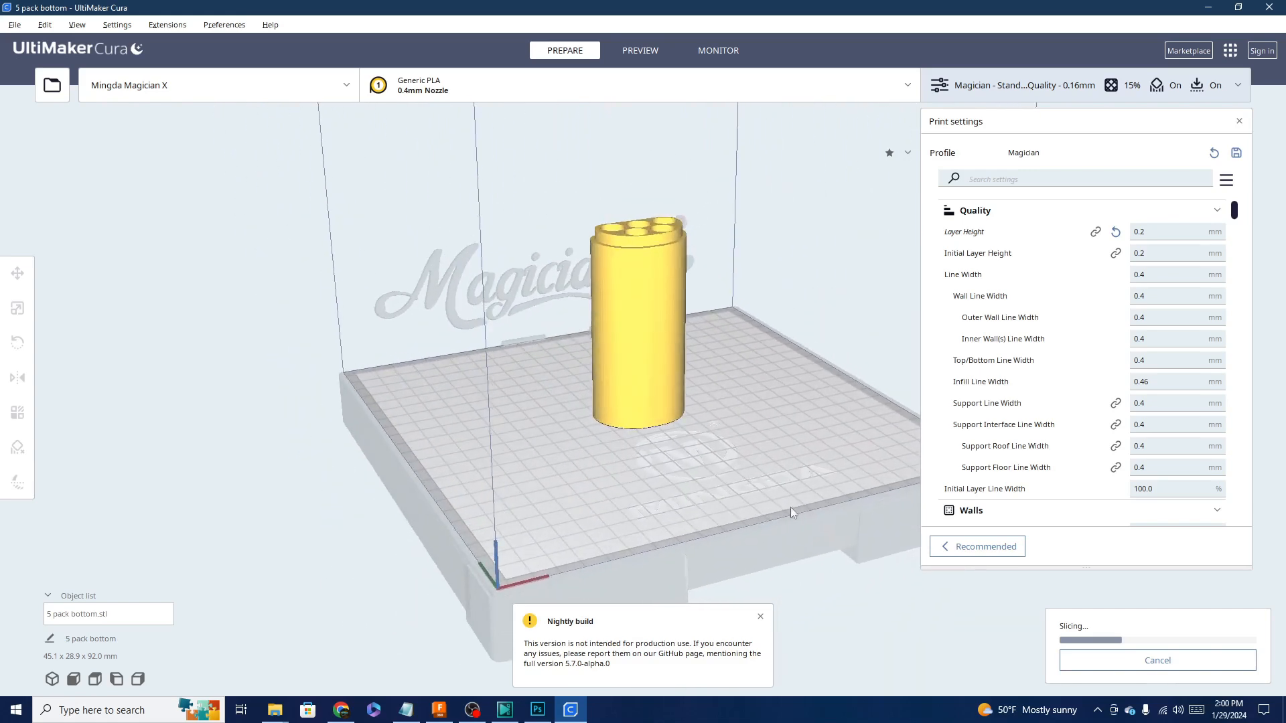
pyautogui.moveTo(793, 405); pyautogui.dragTo(499, 424, button='right')
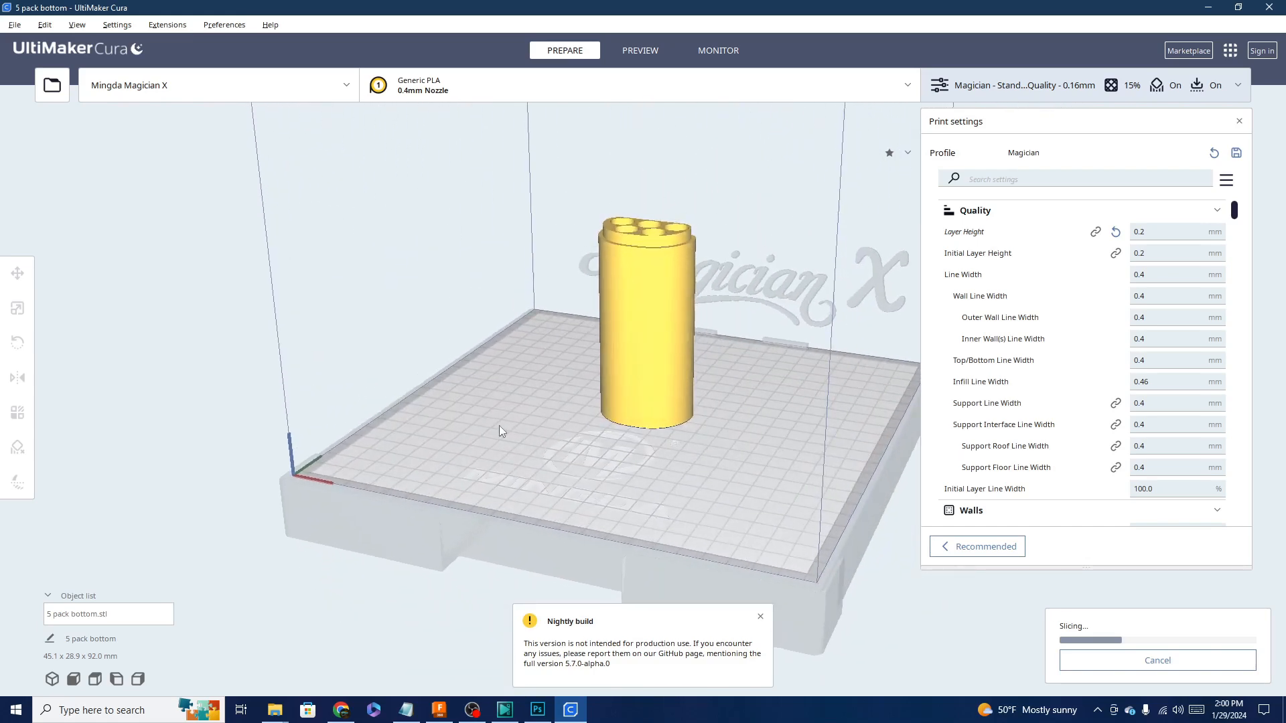
pyautogui.moveTo(739, 453); pyautogui.dragTo(833, 463, button='right')
pyautogui.moveTo(504, 464)
pyautogui.mouseDown(button='right')
pyautogui.moveTo(660, 448)
pyautogui.moveTo(575, 441)
pyautogui.moveTo(517, 456)
pyautogui.mouseUp(button='right')
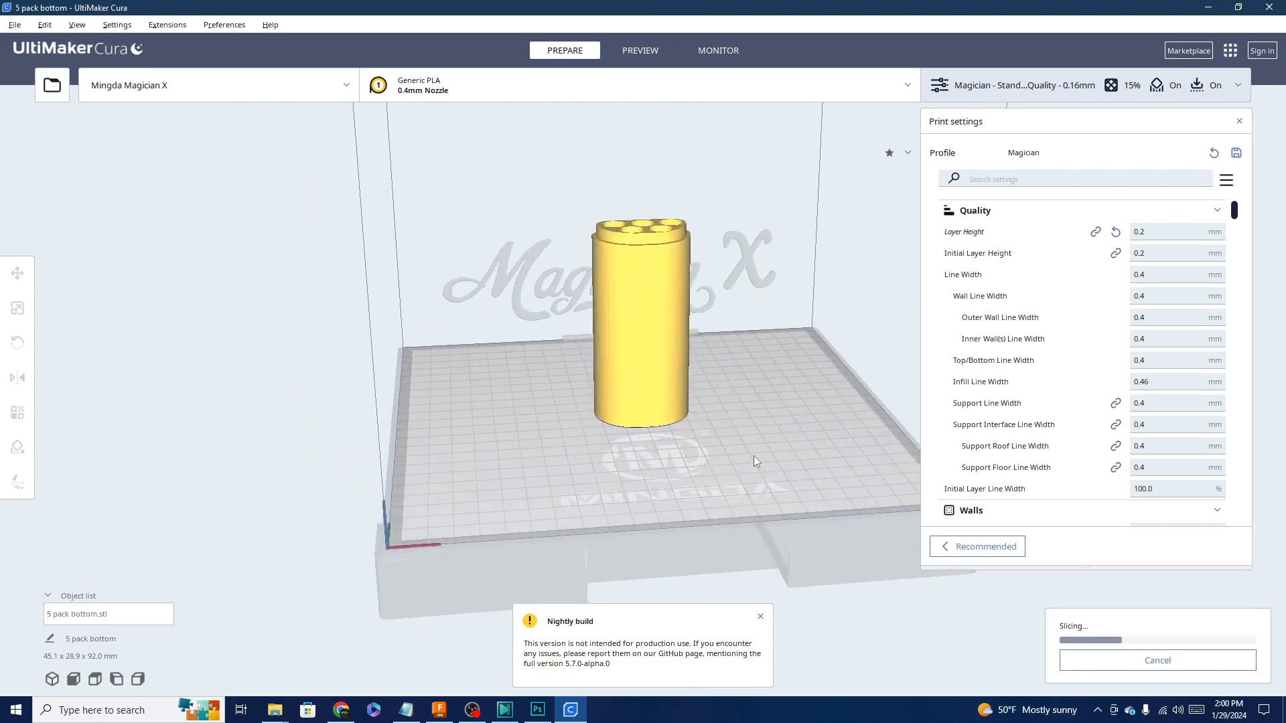
pyautogui.moveTo(753, 456); pyautogui.dragTo(828, 477, button='right')
pyautogui.moveTo(709, 503); pyautogui.dragTo(544, 491, button='right')
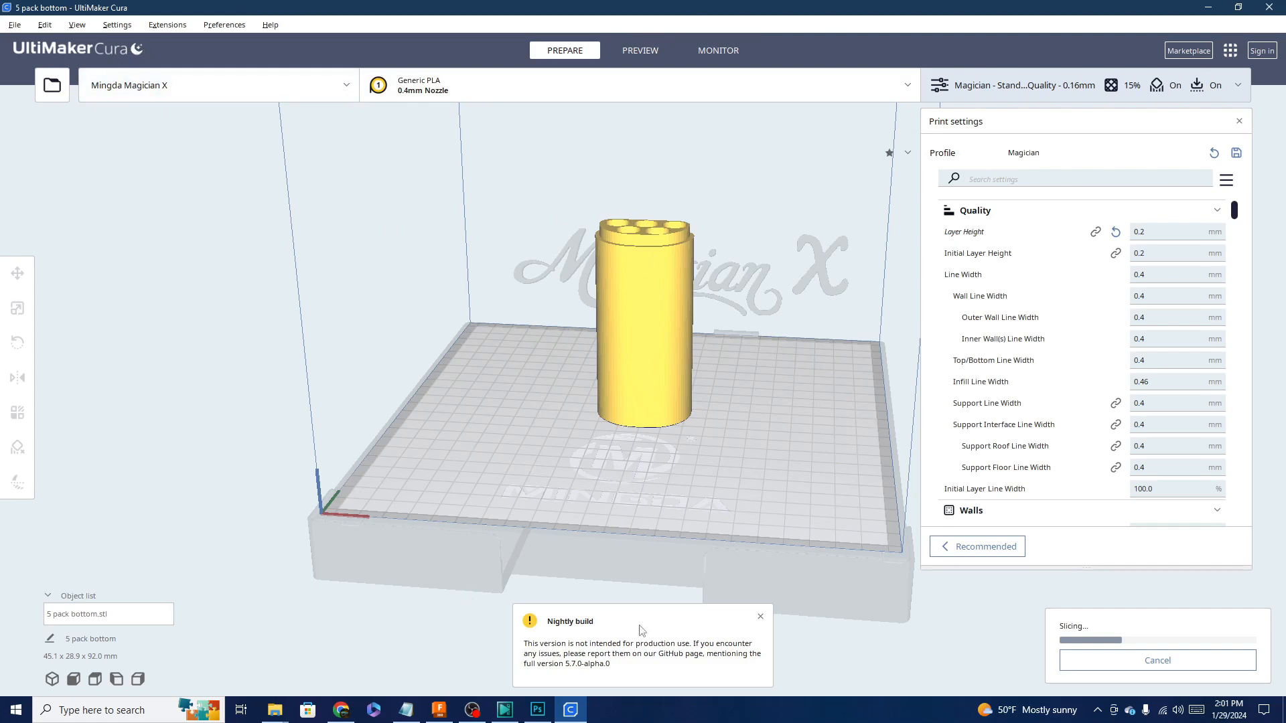
# Reopen the What's New overview, close it, and dismiss the Nightly build notice.
pyautogui.click(208, 25)
pyautogui.moveTo(188, 26)
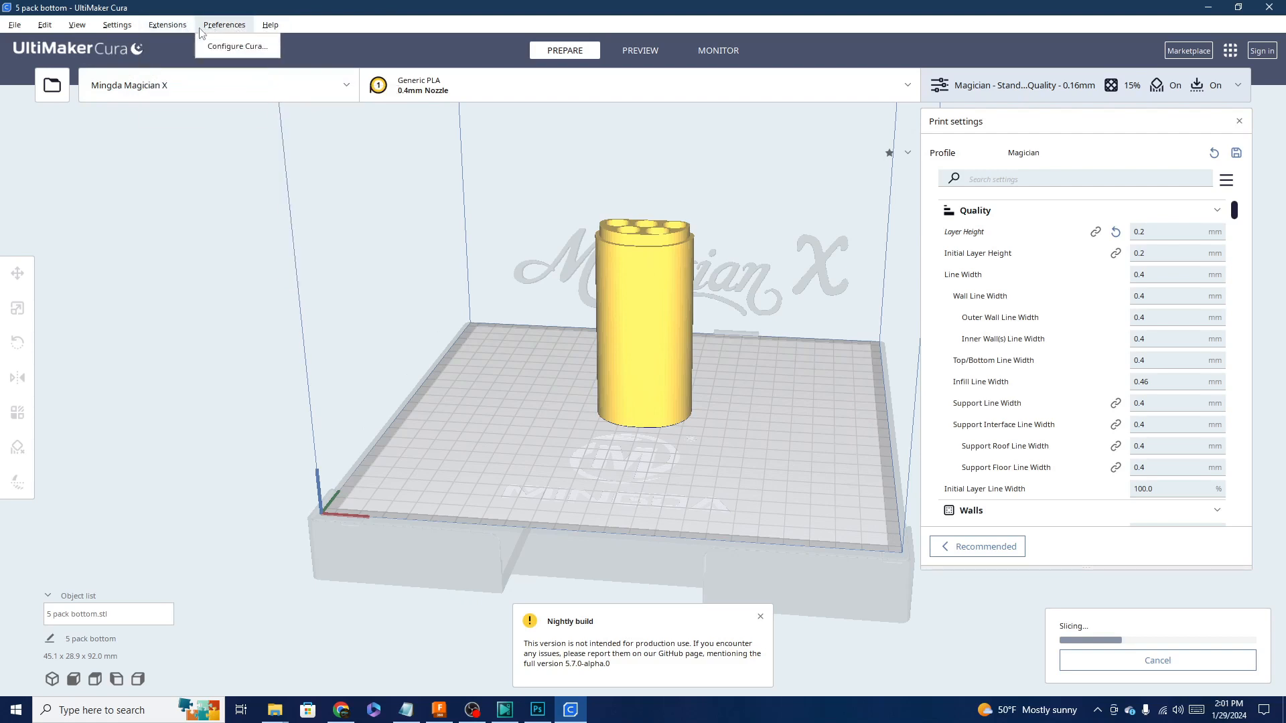
pyautogui.moveTo(272, 25)
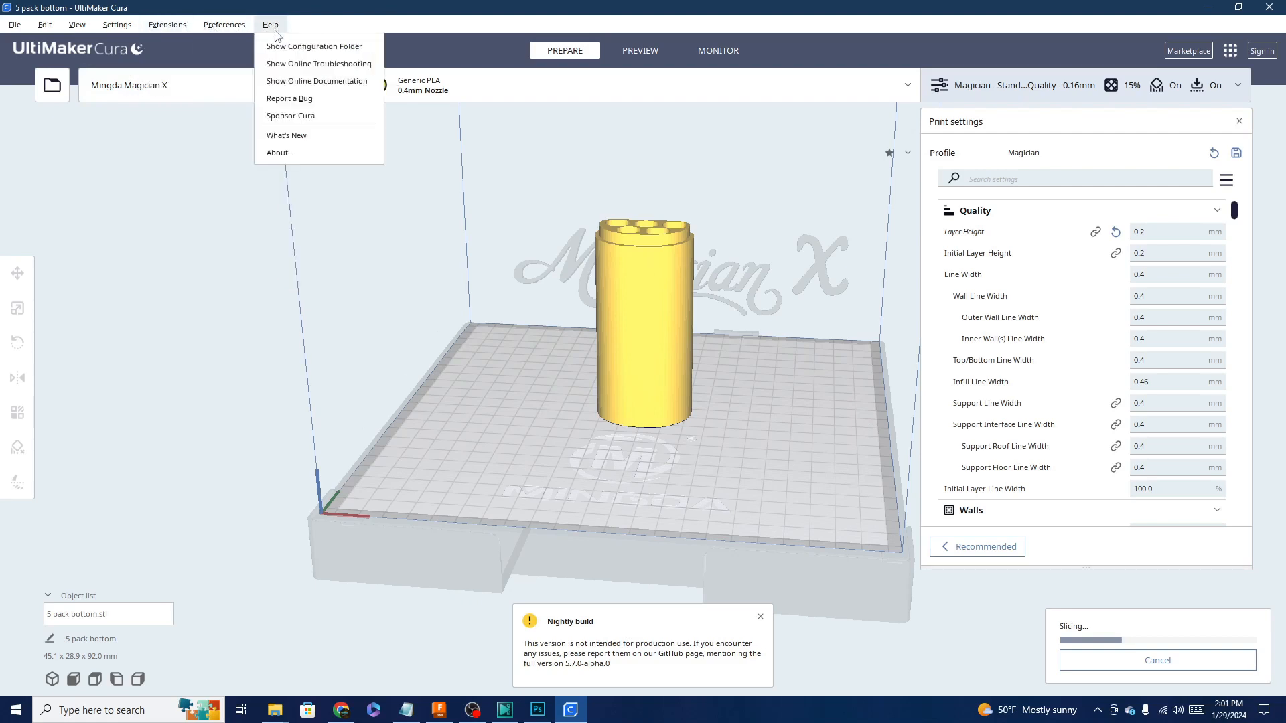
pyautogui.click(290, 136)
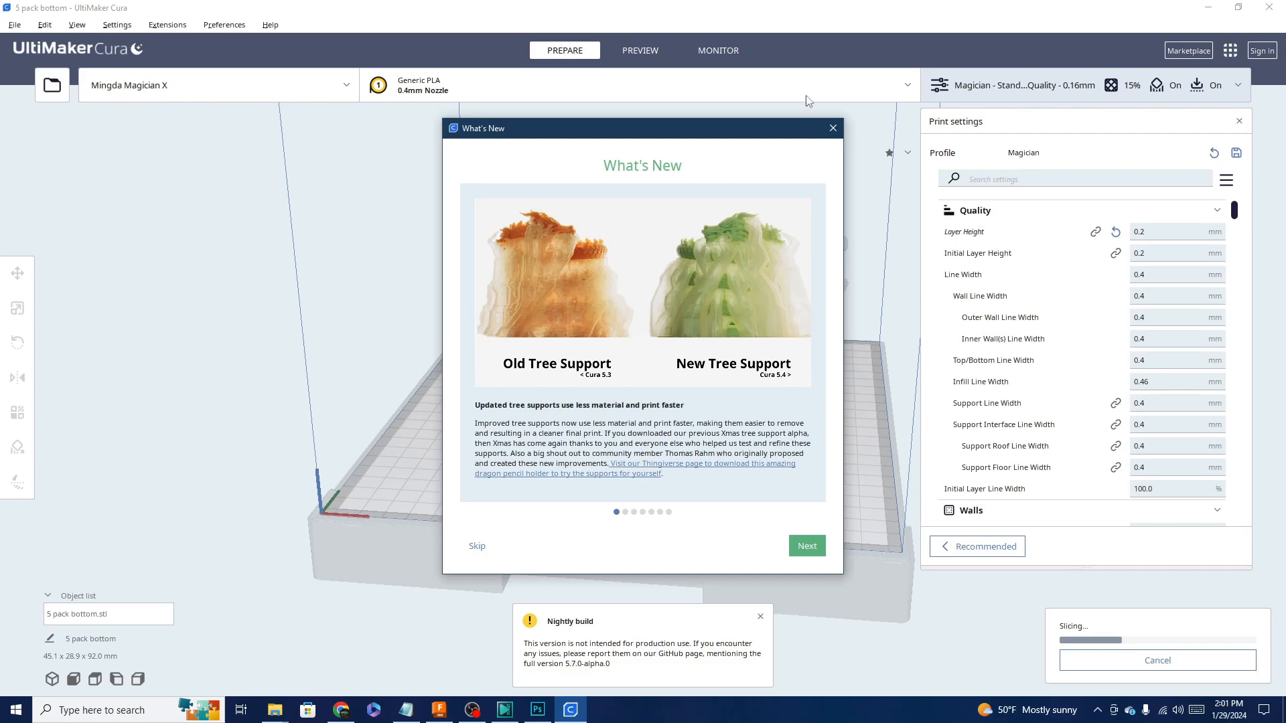
pyautogui.click(832, 128)
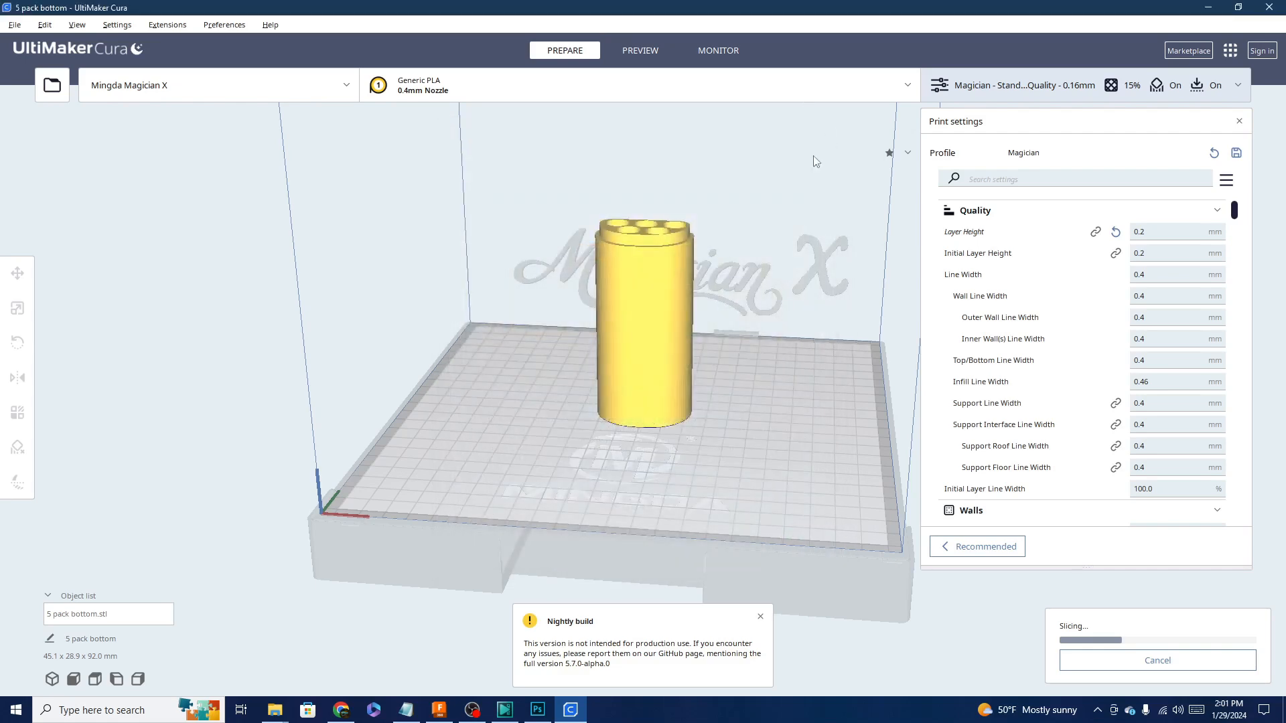
pyautogui.click(760, 616)
# Replace the 5 pack bottom model with katana1.stl on the build plate and slice it.
pyautogui.moveTo(863, 596); pyautogui.dragTo(886, 561, button='right')
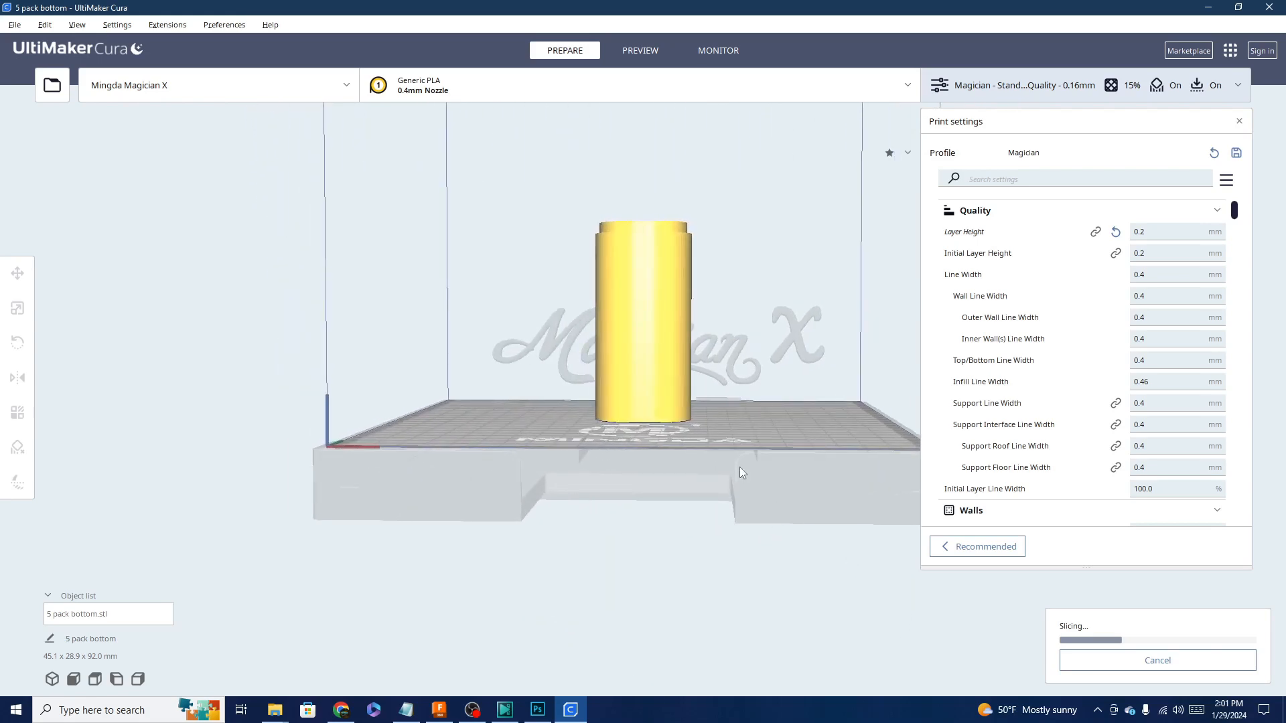
pyautogui.click(647, 367)
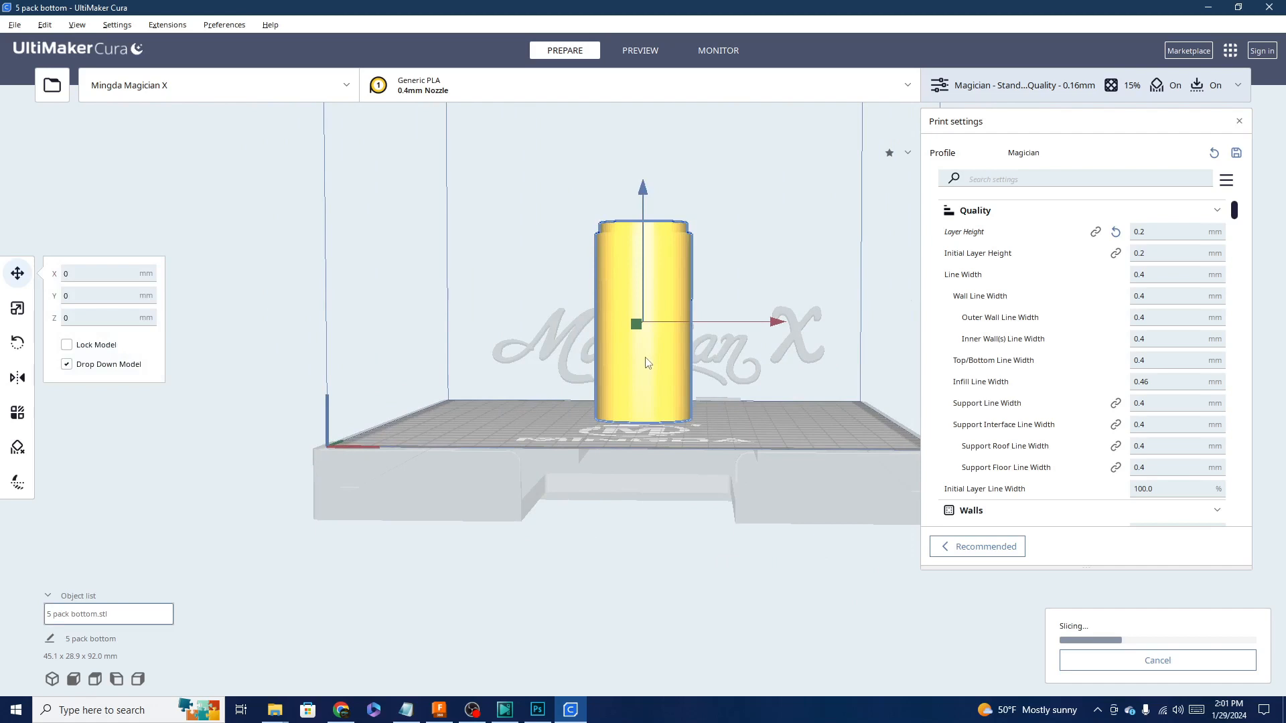
pyautogui.press('Delete')
pyautogui.moveTo(1285, 475); pyautogui.dragTo(804, 359)
pyautogui.moveTo(680, 355); pyautogui.dragTo(910, 517, button='right')
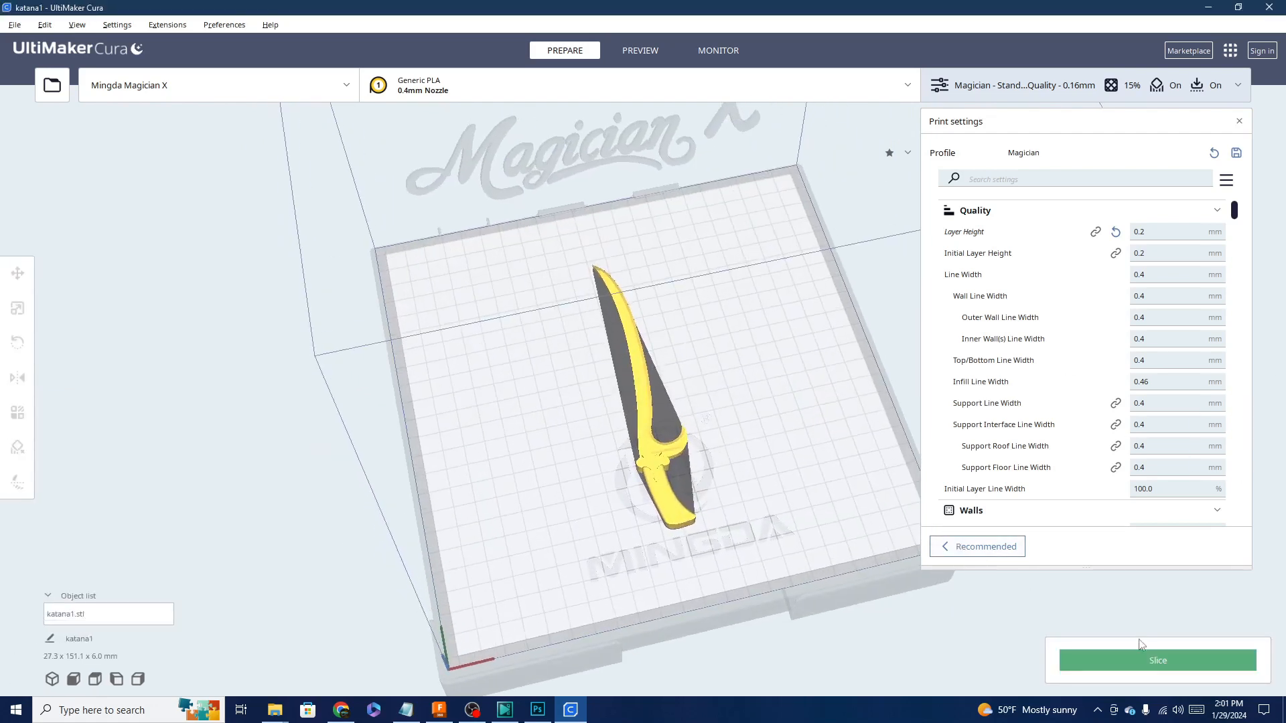
pyautogui.click(1153, 660)
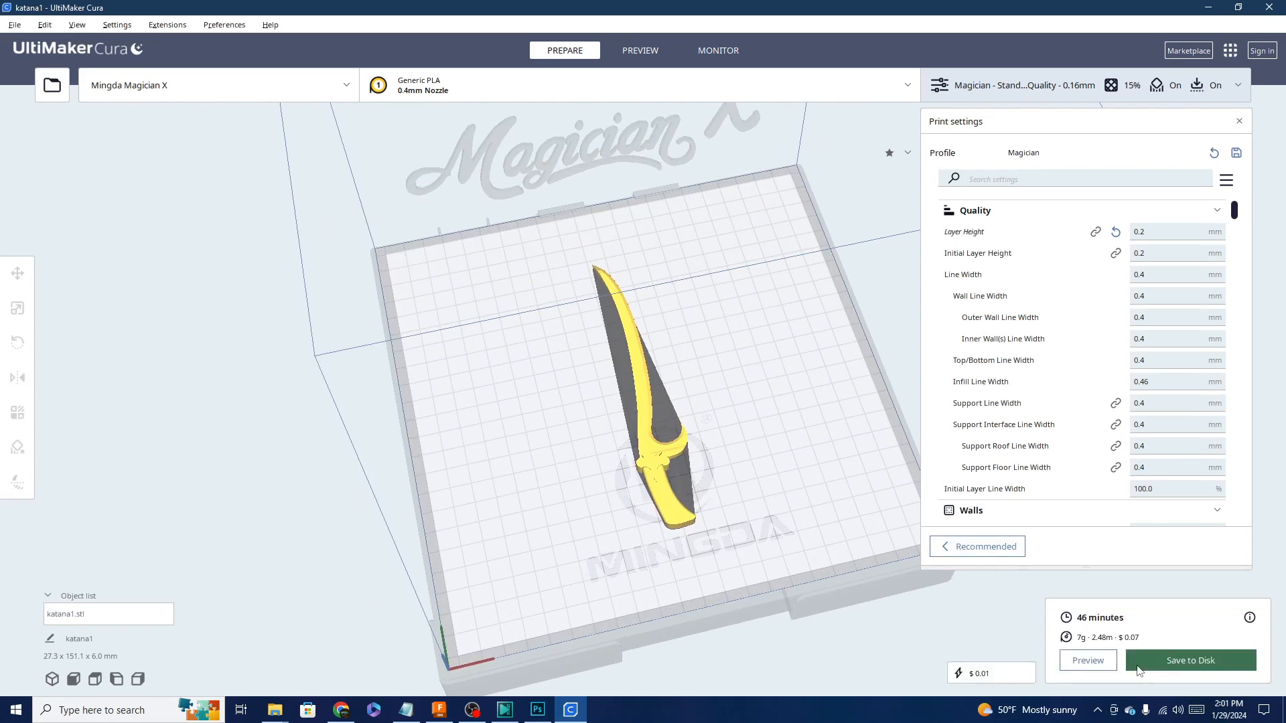
# Replace the katana model with 5 pack bottom.stl on the build plate and start slicing it.
pyautogui.moveTo(962, 601); pyautogui.dragTo(761, 550, button='right')
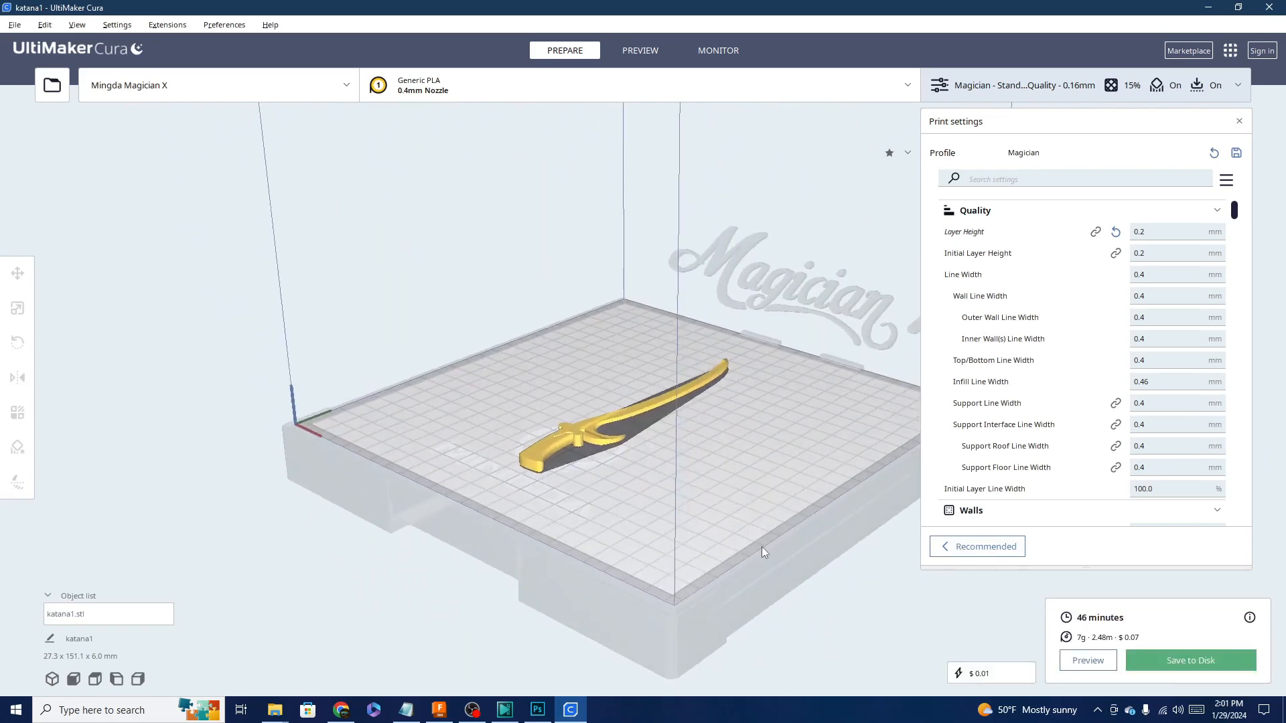
pyautogui.click(559, 440)
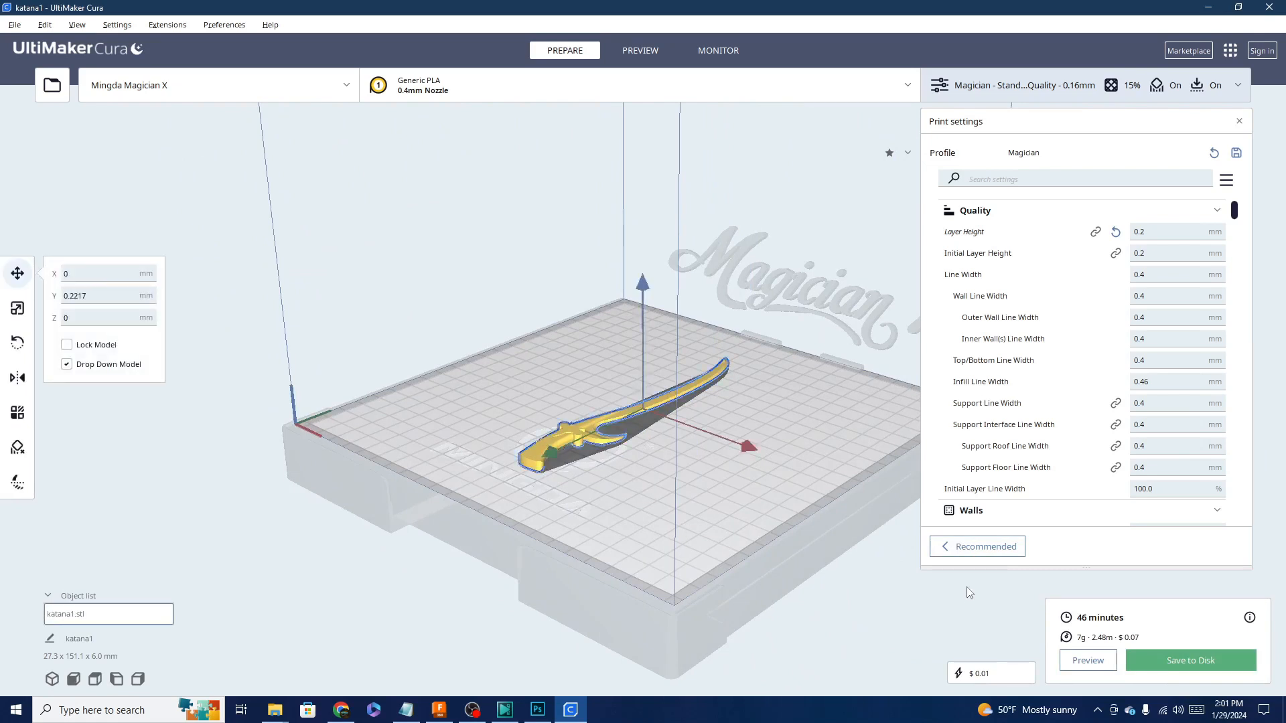
pyautogui.press('Delete')
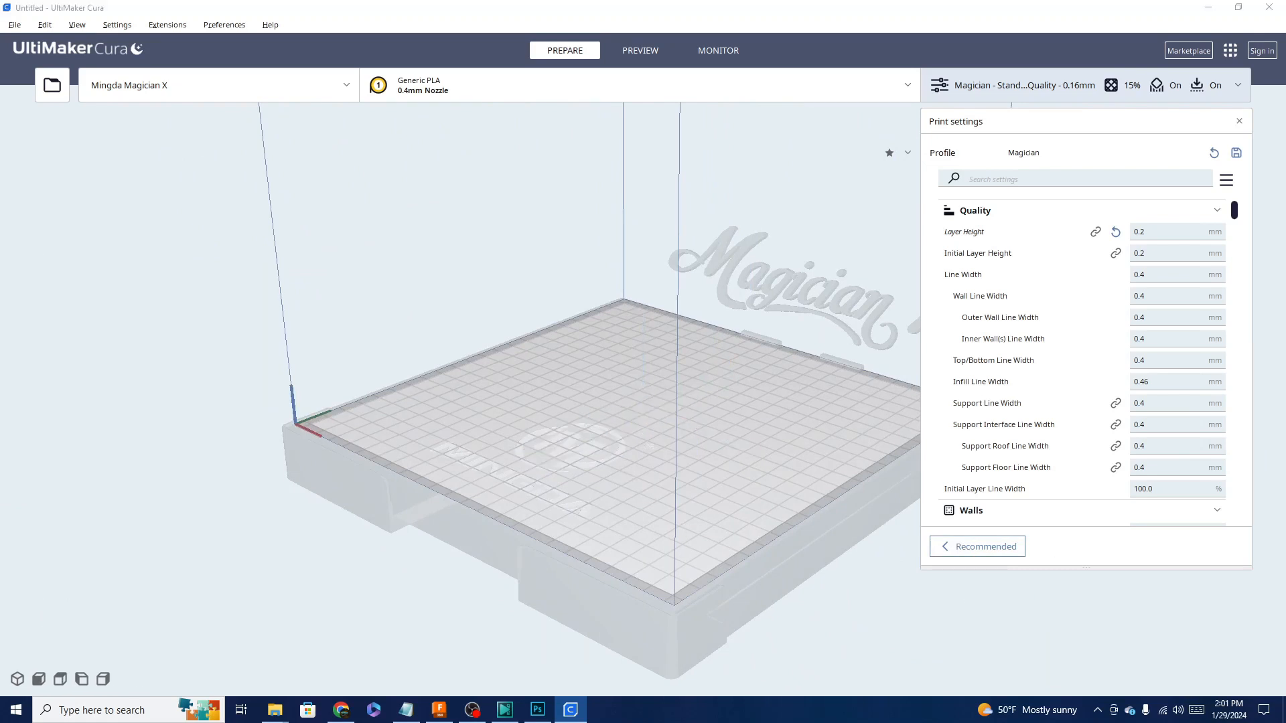
pyautogui.moveTo(628, 486); pyautogui.dragTo(624, 487)
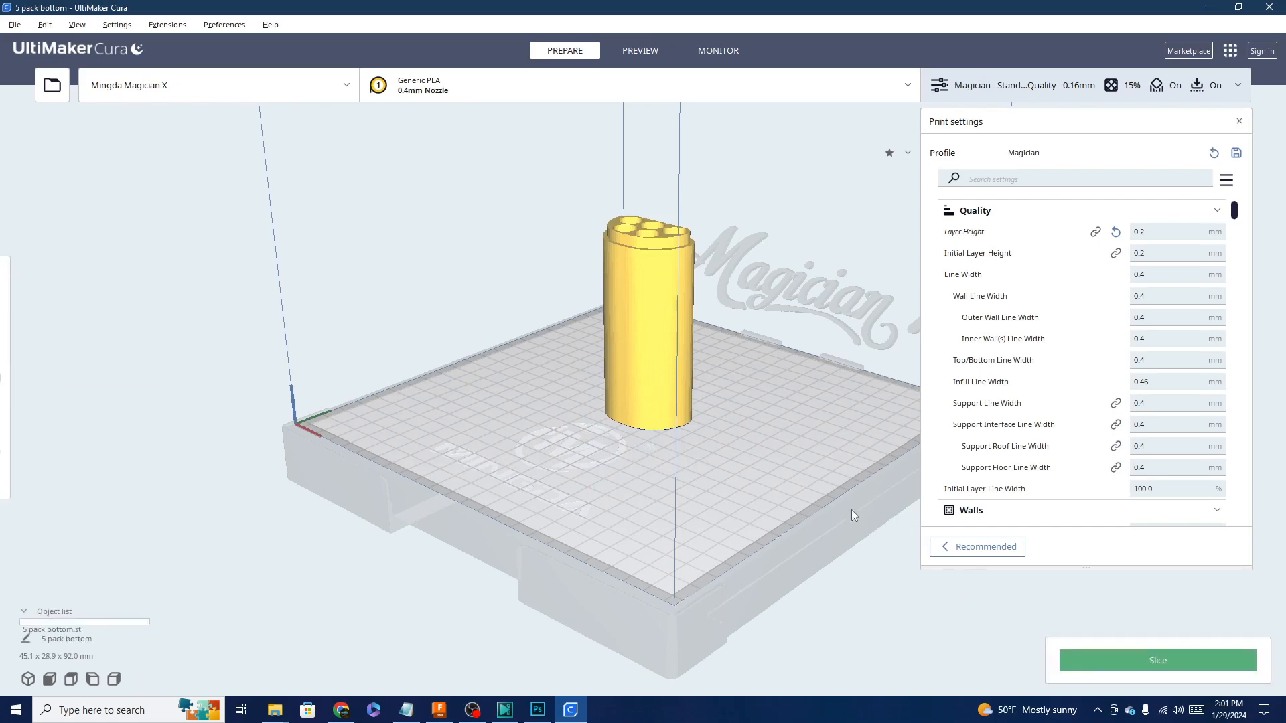
pyautogui.click(1133, 658)
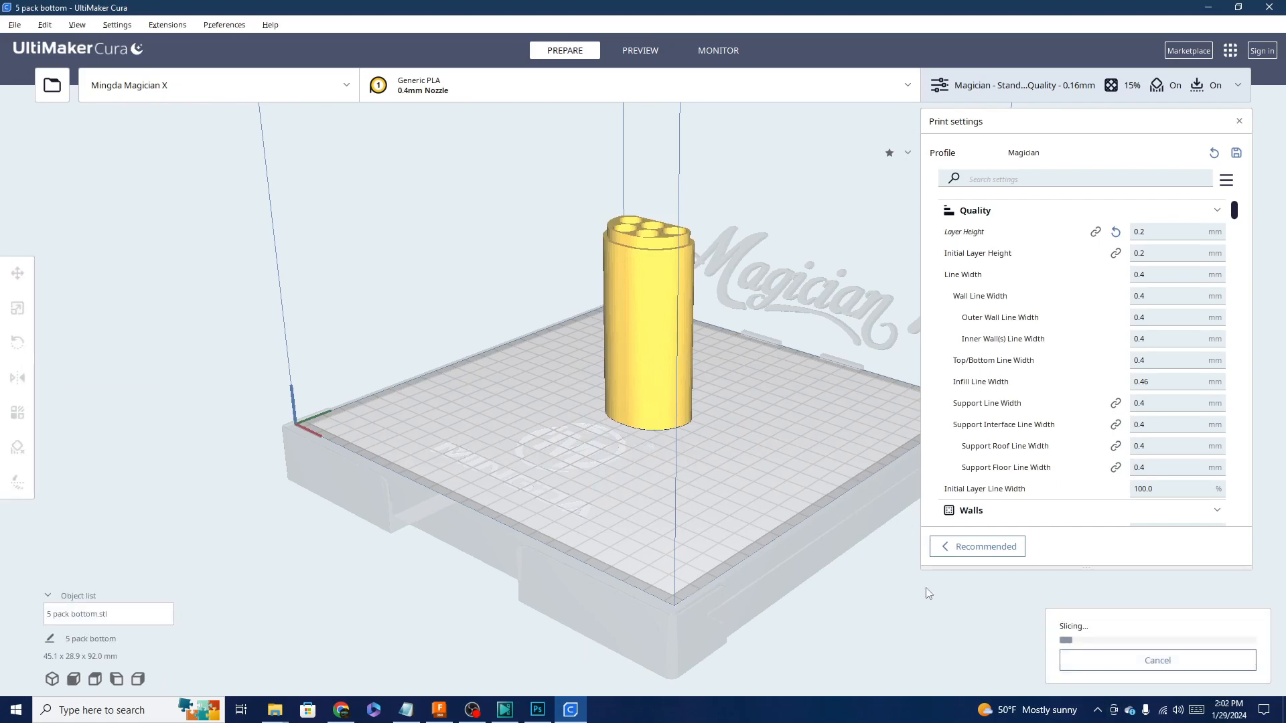
# Rotate the 5 pack bottom model 90° about the X axis to lay it on its side and slice it.
pyautogui.moveTo(929, 593); pyautogui.dragTo(724, 550, button='right')
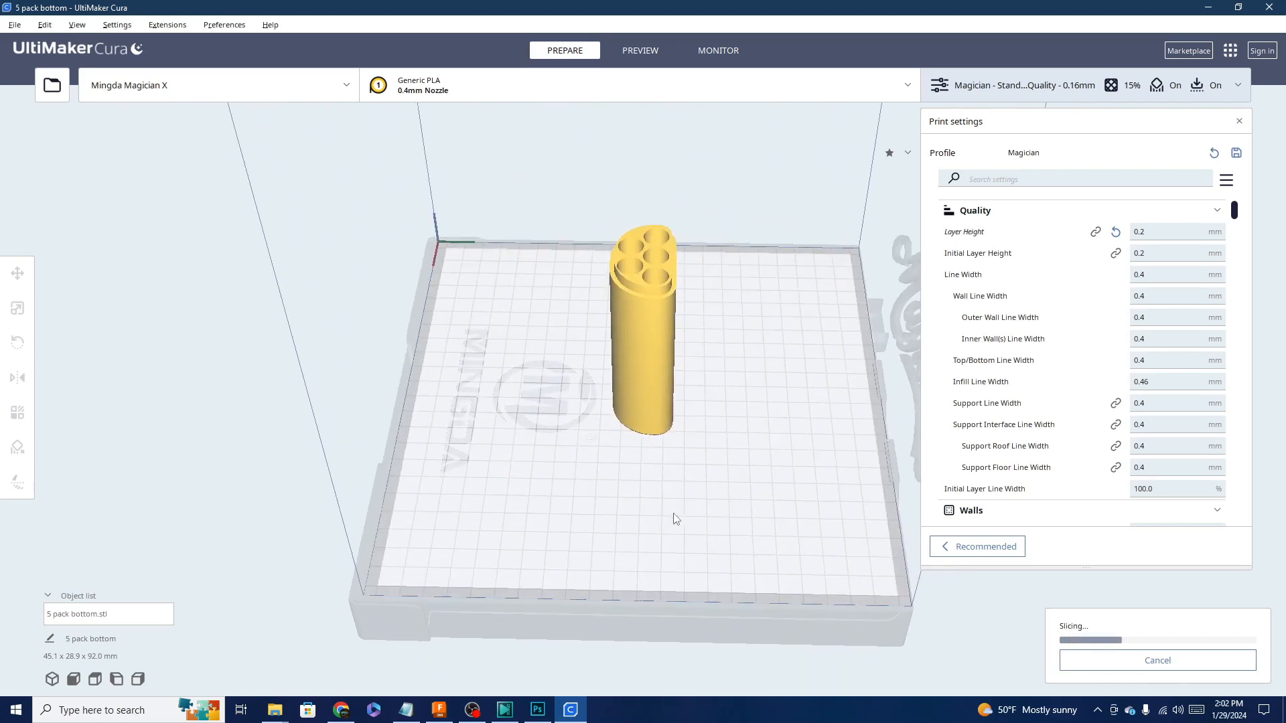
pyautogui.moveTo(773, 415); pyautogui.dragTo(651, 379, button='right')
pyautogui.click(651, 379)
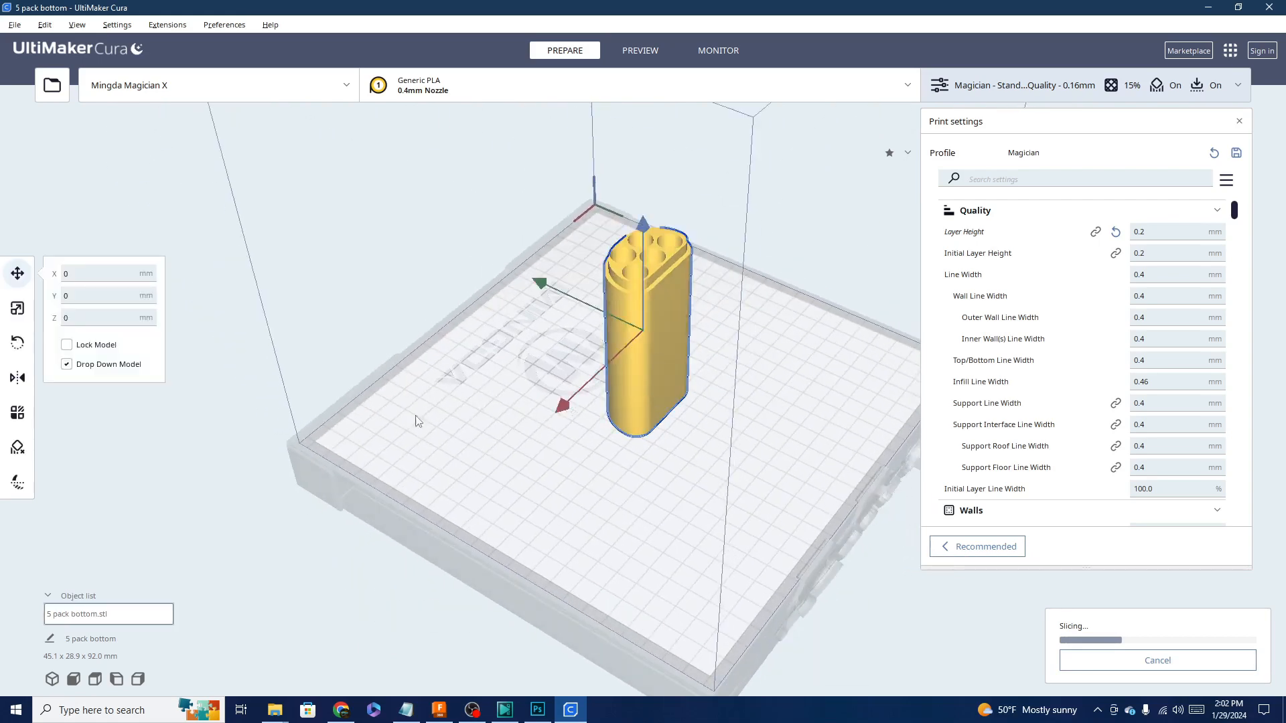
pyautogui.click(17, 342)
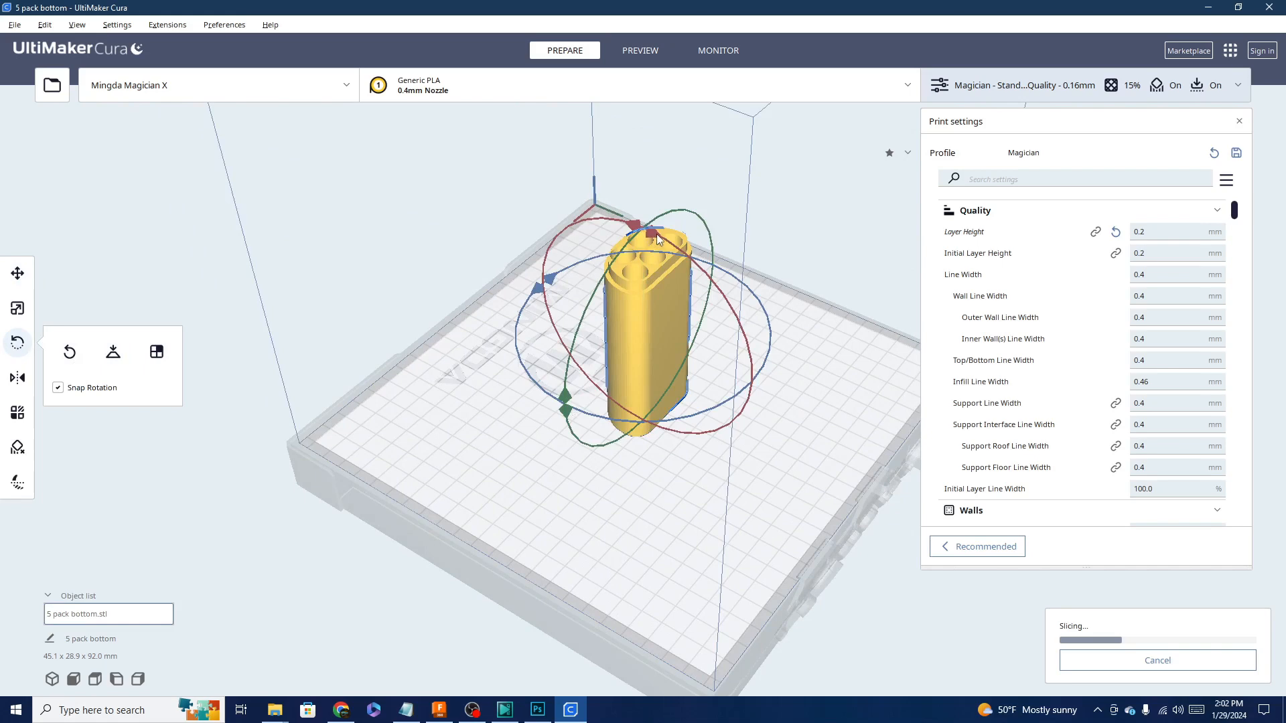
pyautogui.scroll(2, 654, 235)
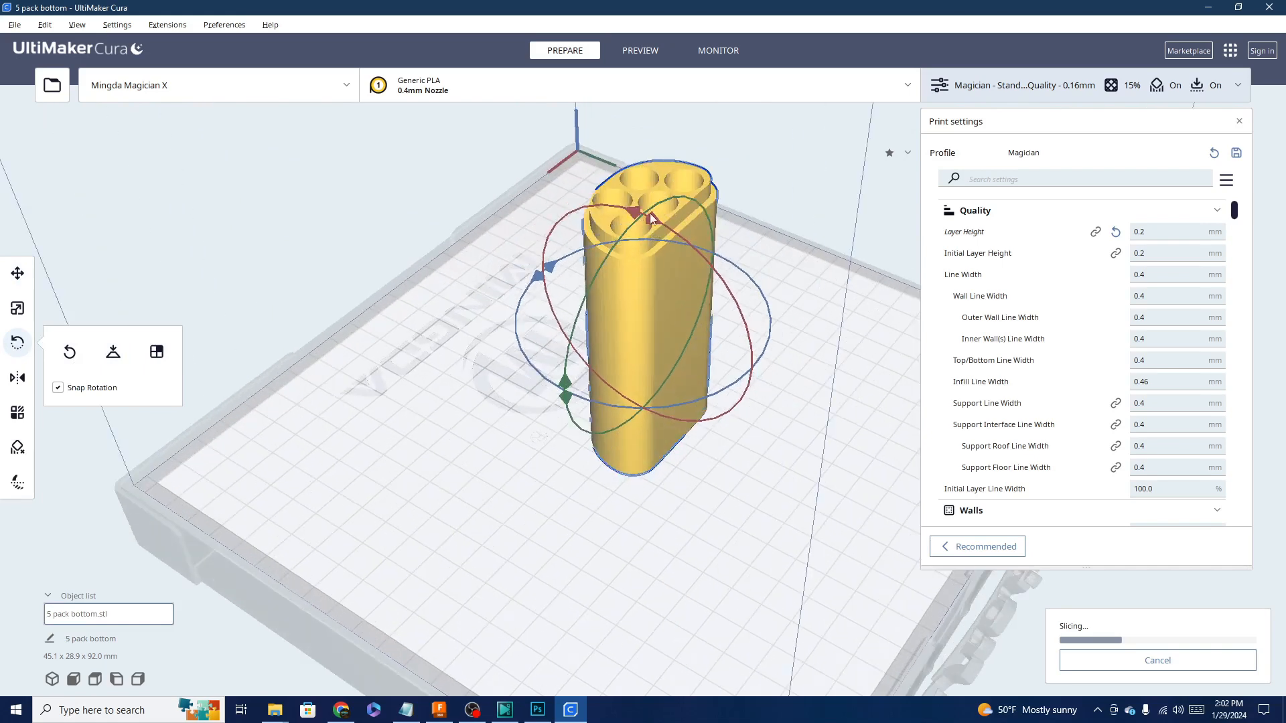
pyautogui.moveTo(651, 219); pyautogui.dragTo(706, 371)
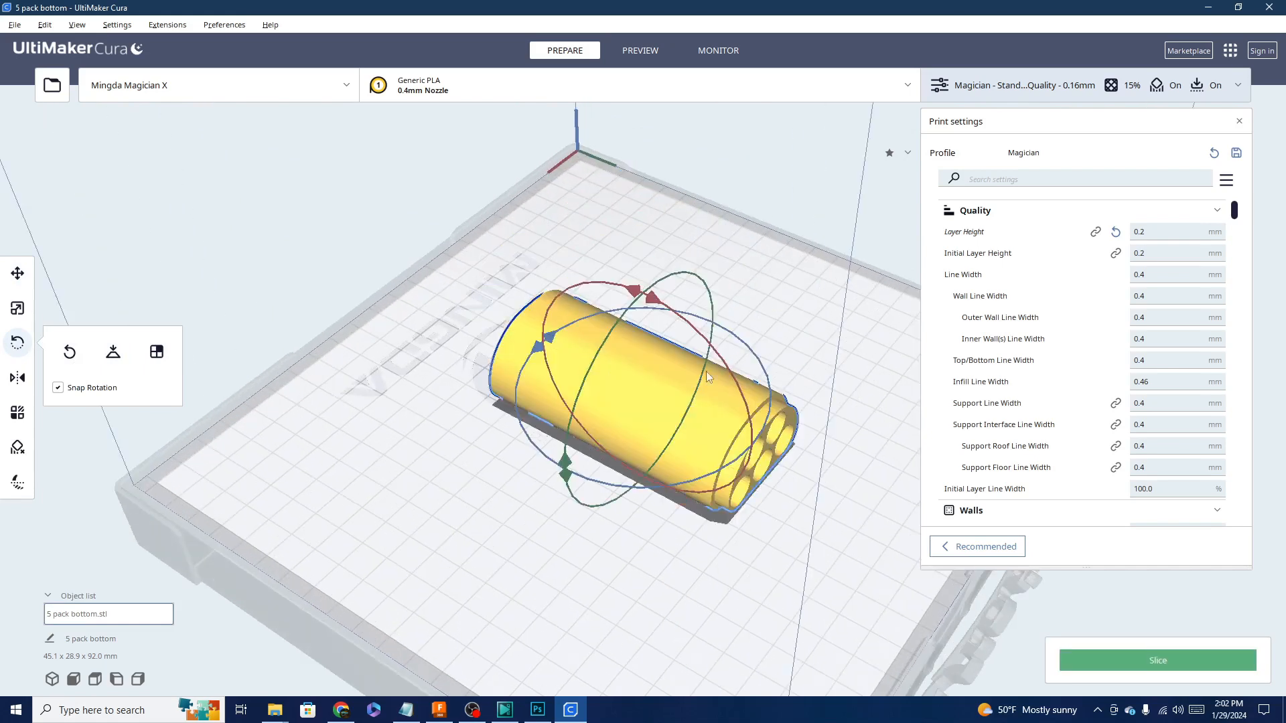
pyautogui.click(1110, 666)
pyautogui.scroll(-3, 767, 592)
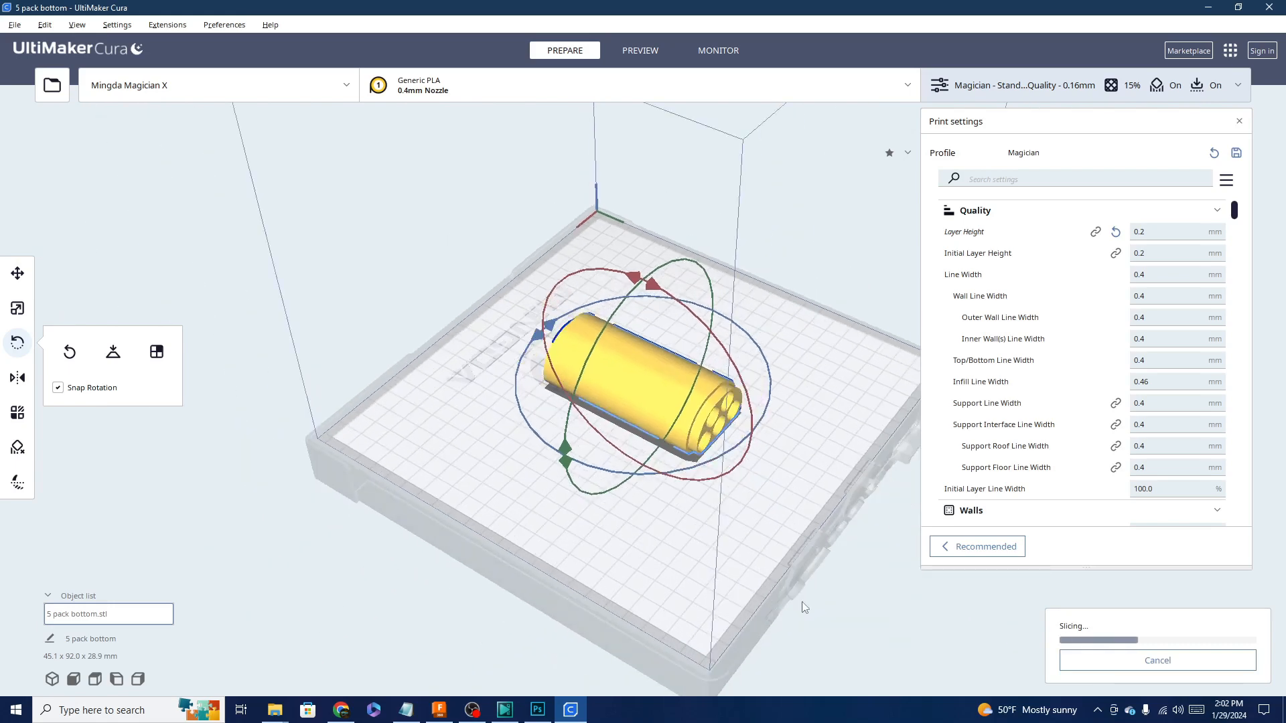
pyautogui.moveTo(778, 521); pyautogui.dragTo(635, 493, button='right')
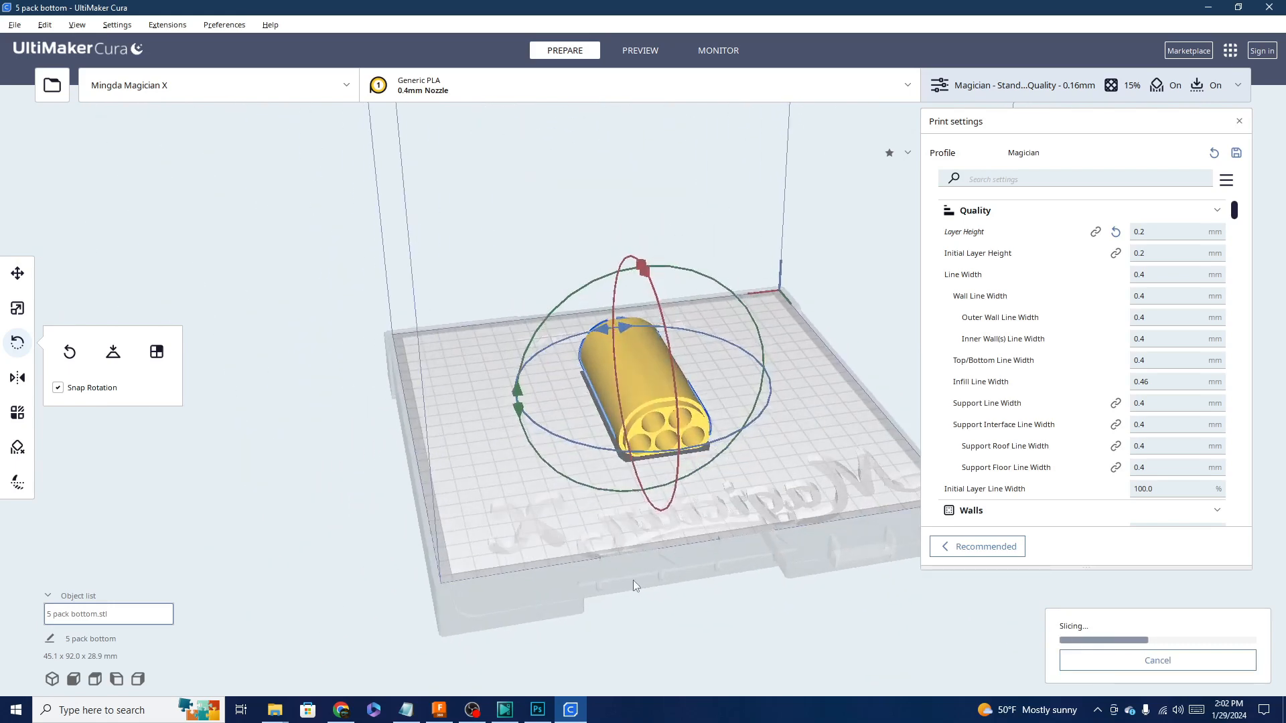
pyautogui.moveTo(544, 519); pyautogui.dragTo(584, 479, button='right')
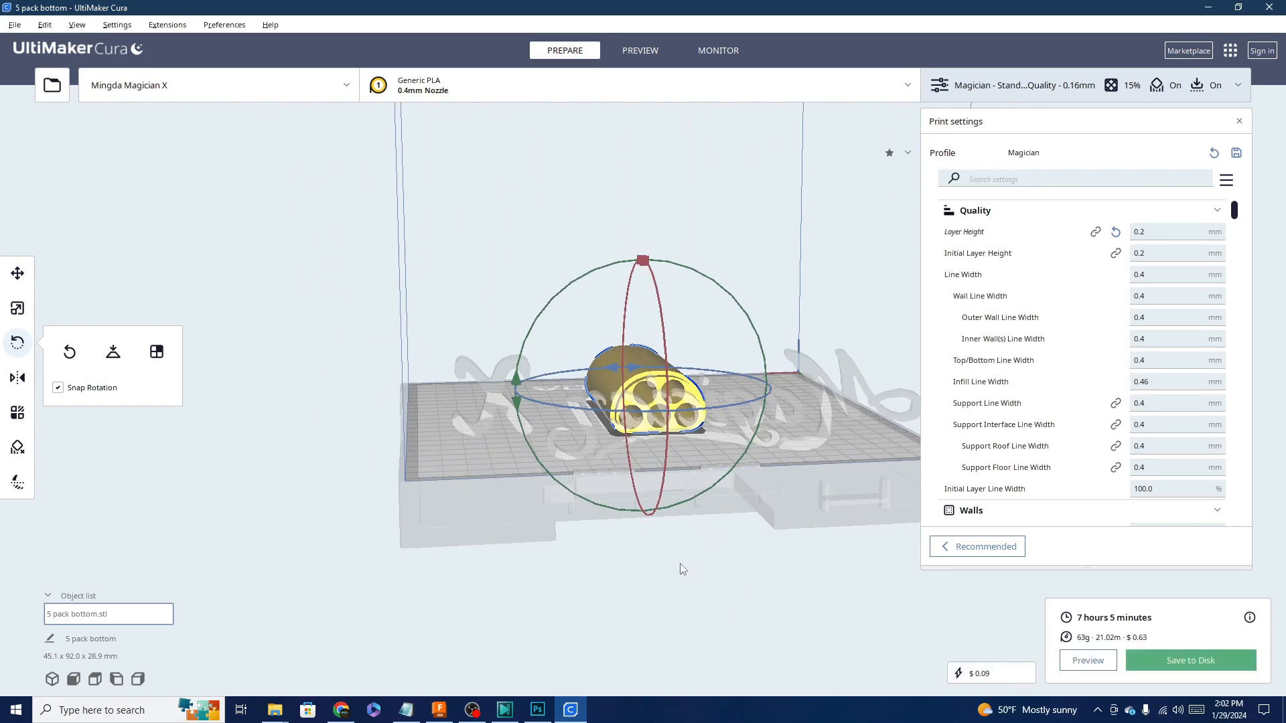
# Return the 5 pack bottom model to its upright orientation and start slicing it again.
pyautogui.moveTo(677, 563); pyautogui.dragTo(665, 296, button='right')
pyautogui.click(631, 267)
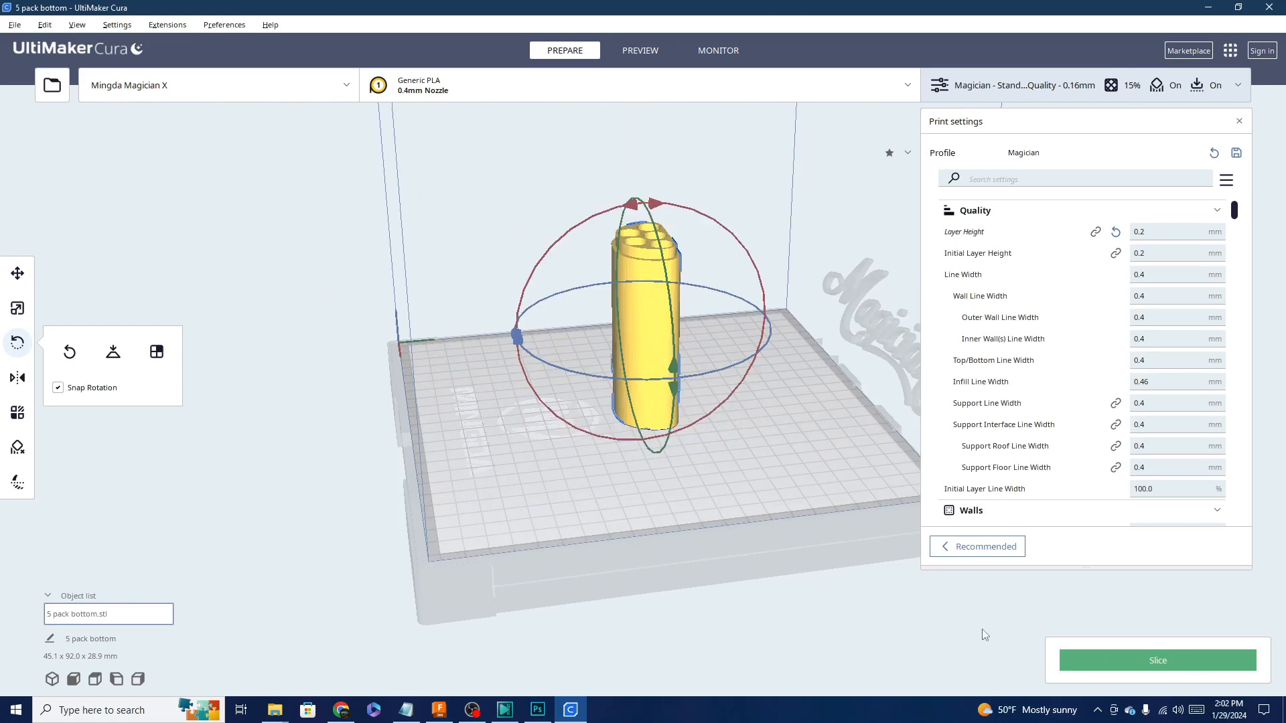
pyautogui.click(1149, 670)
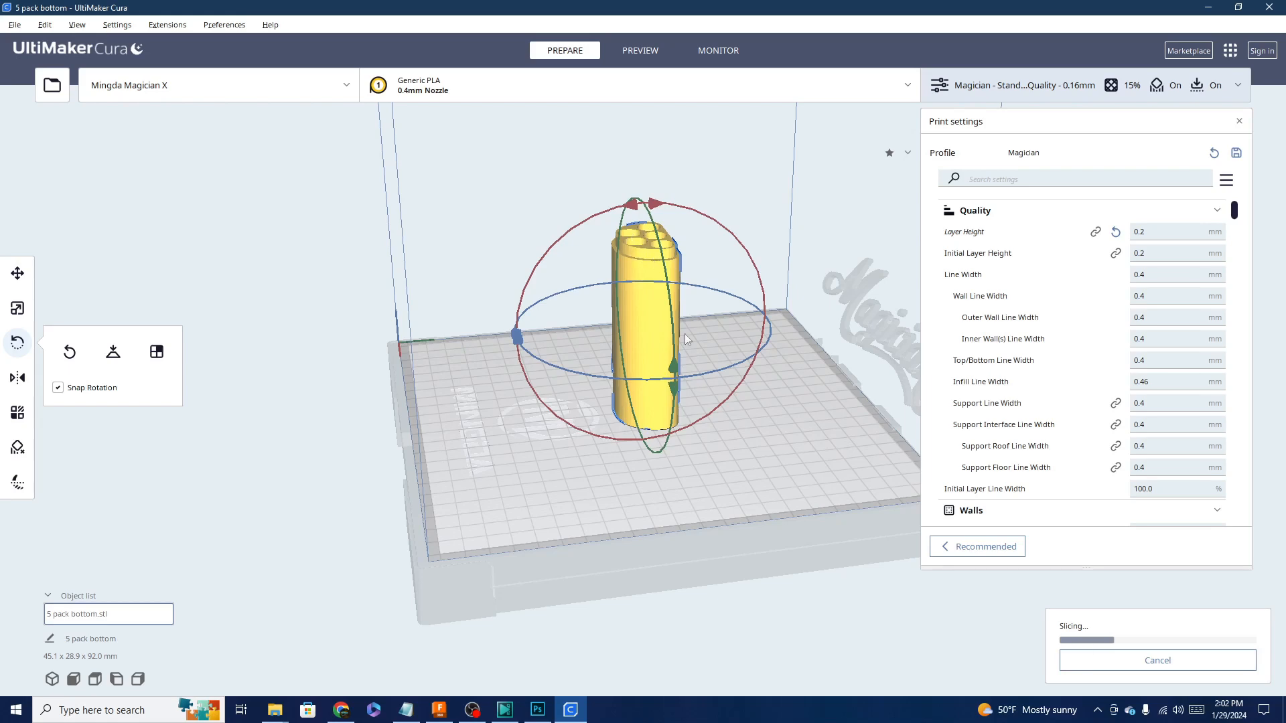
pyautogui.moveTo(646, 421); pyautogui.dragTo(559, 509, button='right')
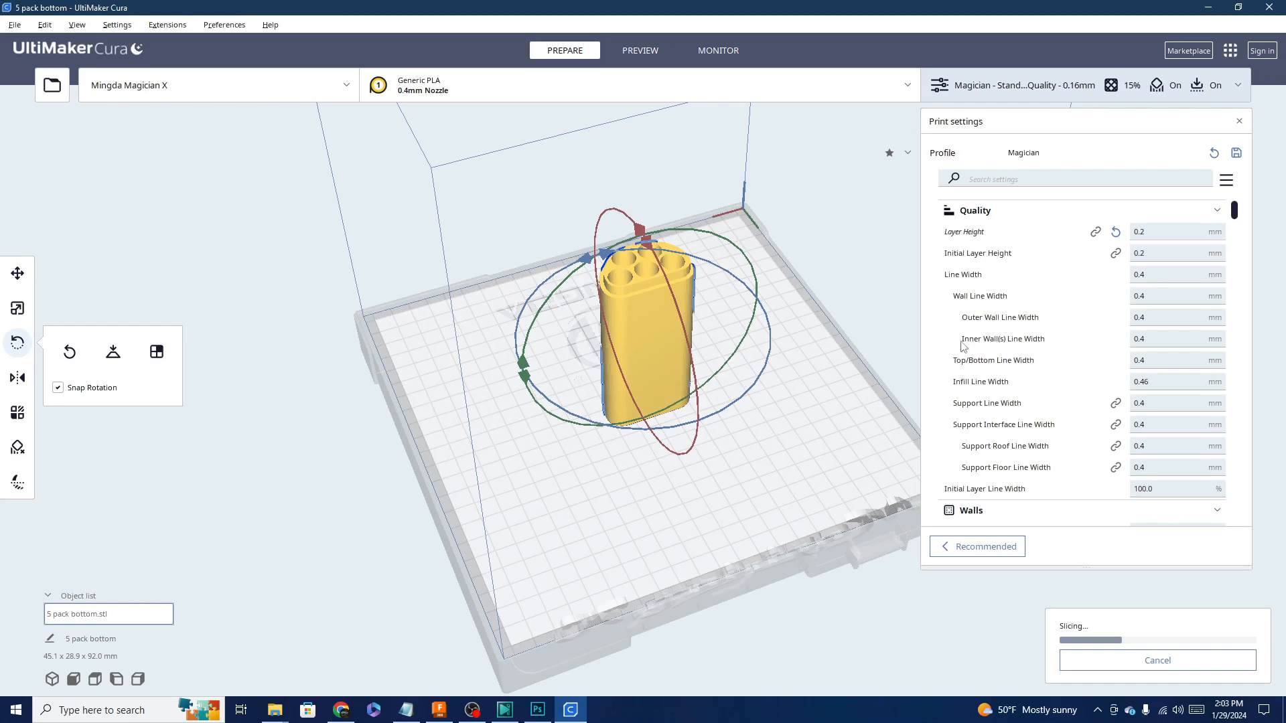
# Switch to the FreeBitco.in page in the browser, complete the human check, and roll for free bitcoin.
pyautogui.click(439, 710)
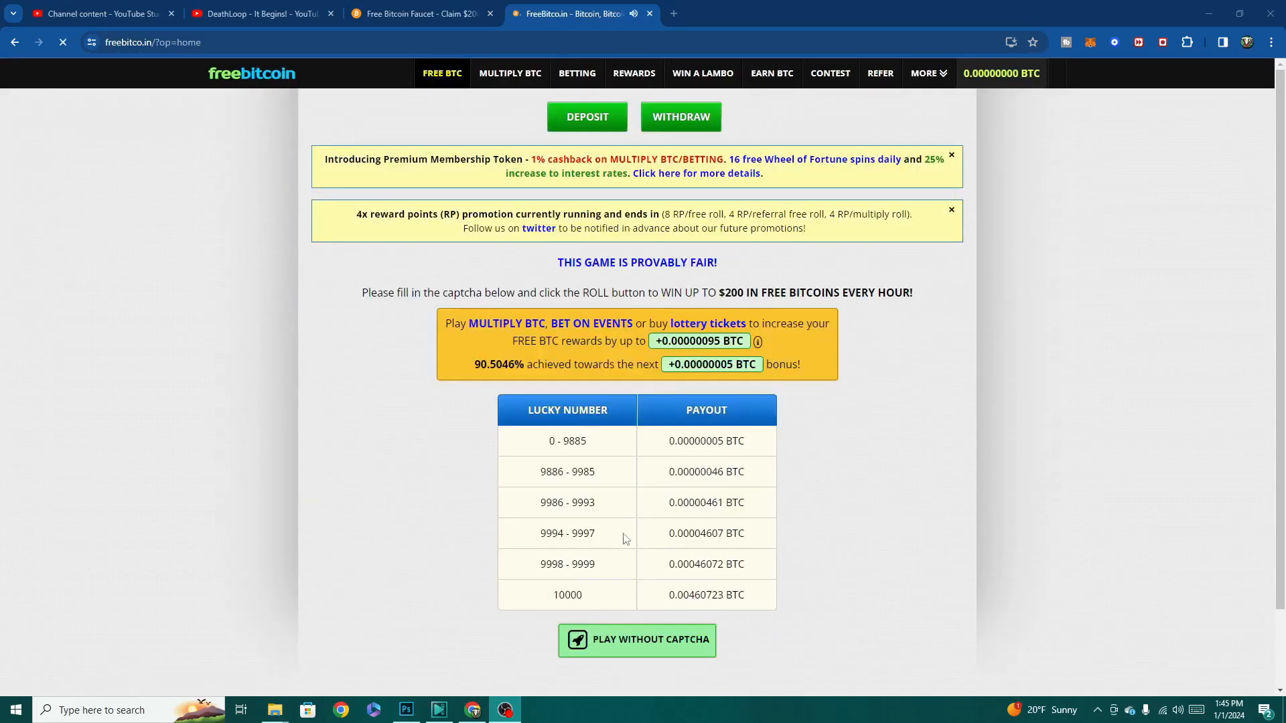
pyautogui.scroll(-7, 648, 553)
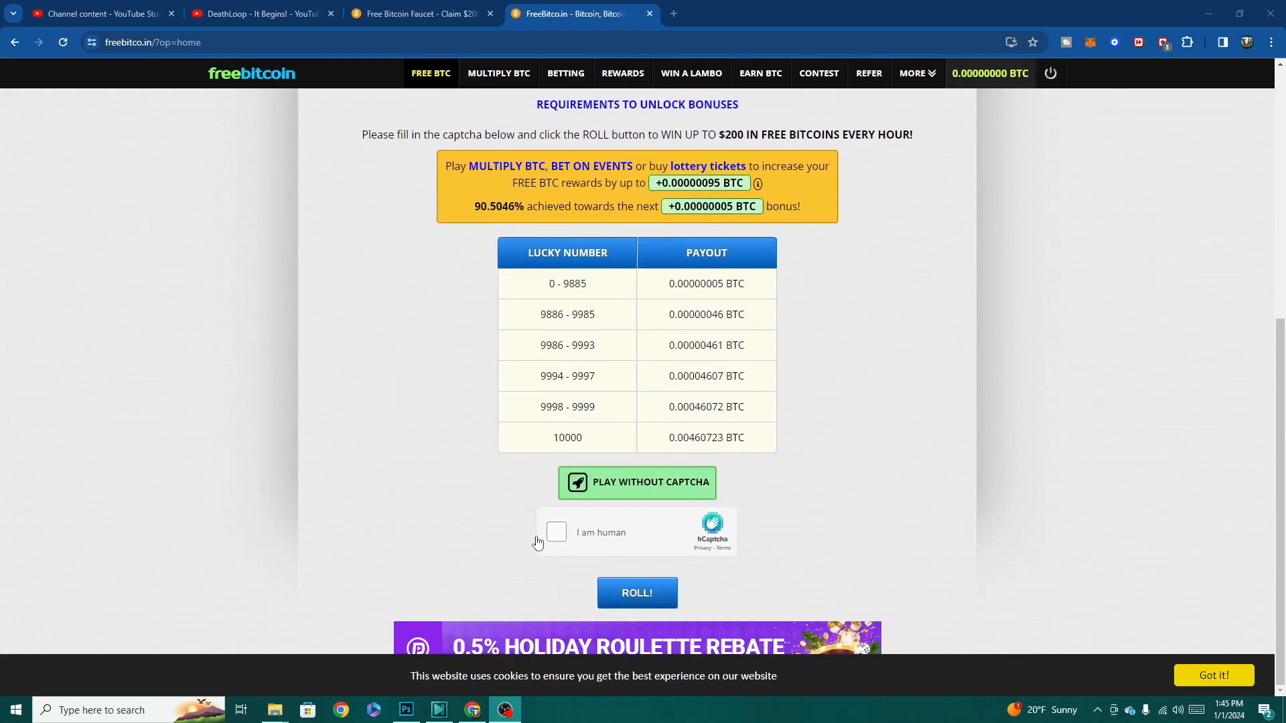
pyautogui.click(556, 532)
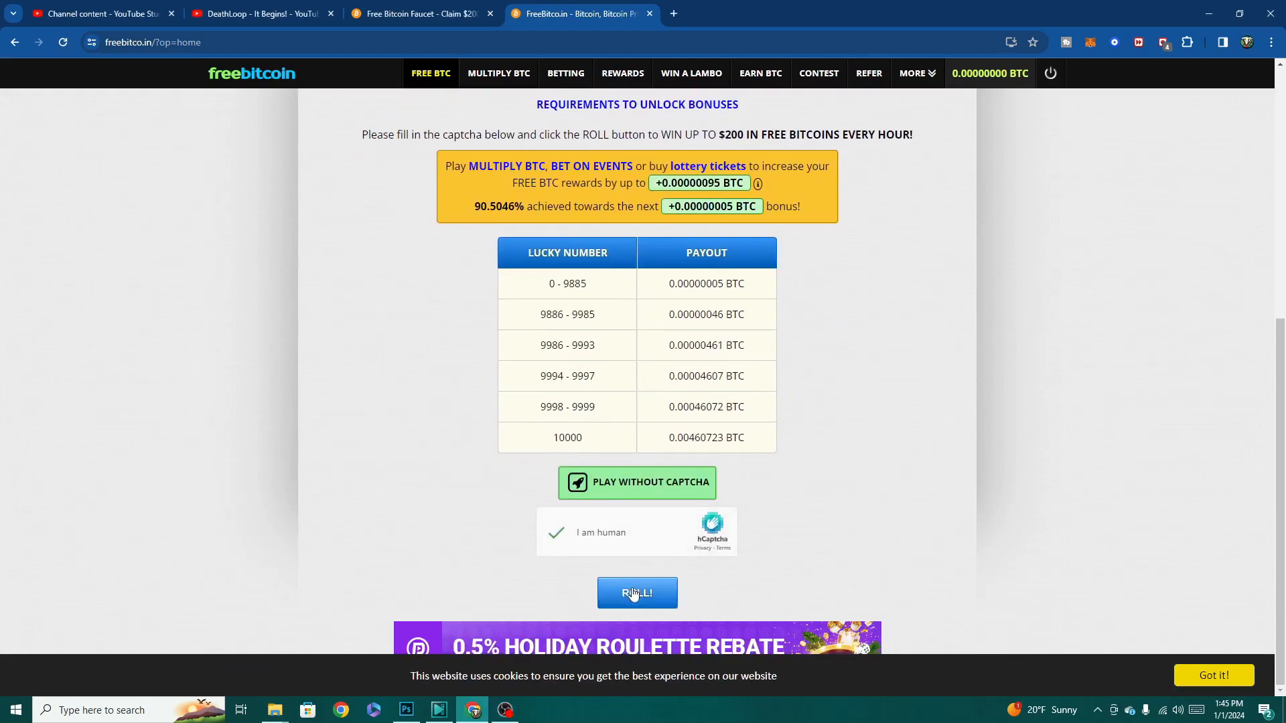
pyautogui.click(634, 594)
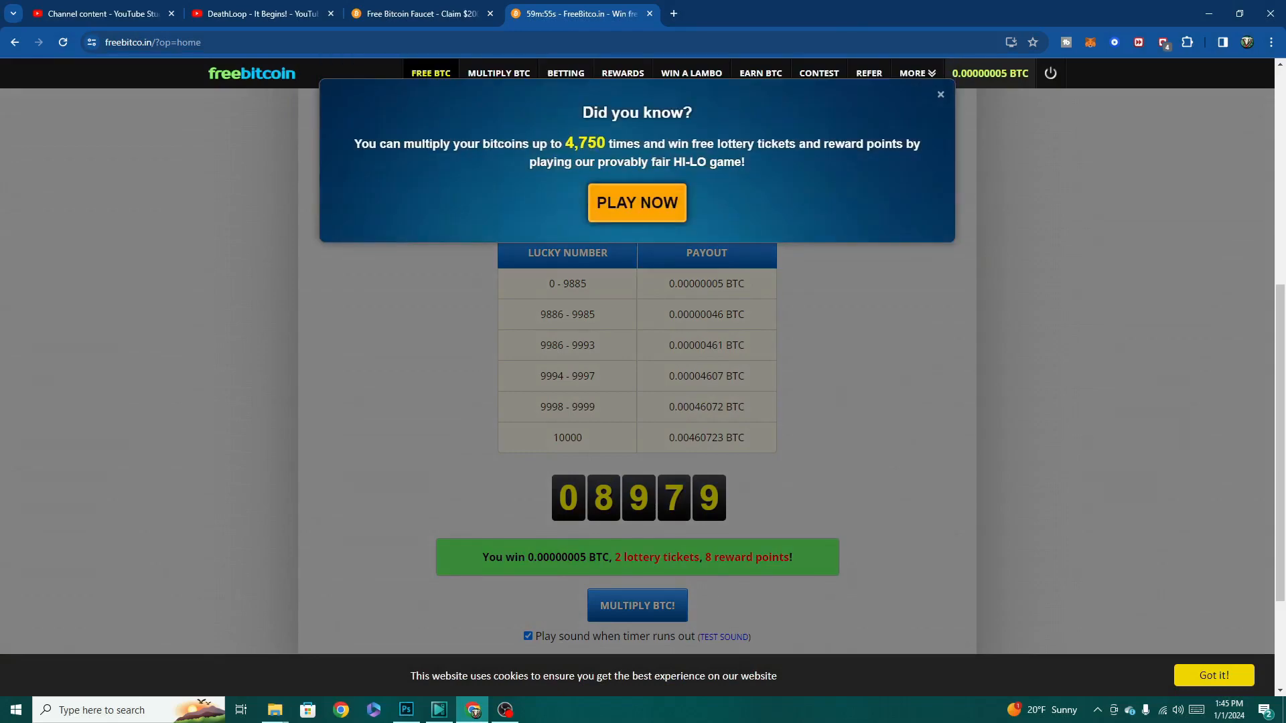
# View the HI-LO multiply game page and filter the betting events by My Expired Bets.
pyautogui.click(635, 216)
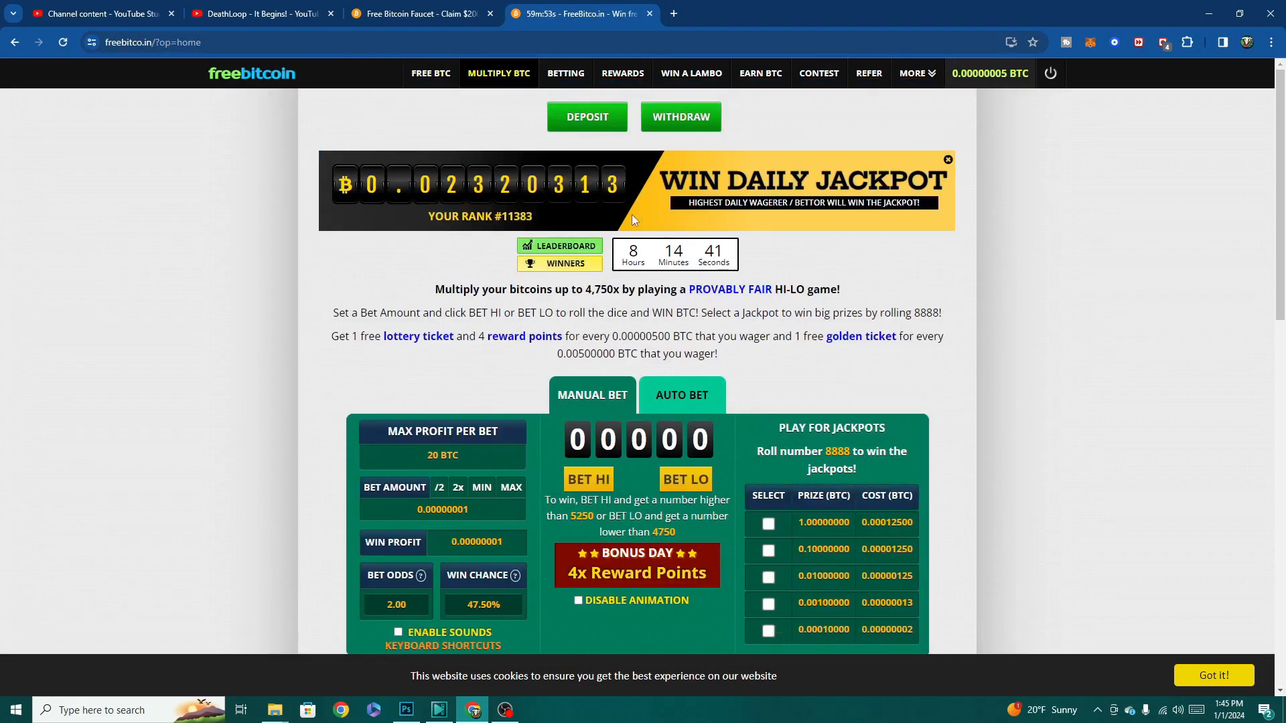
pyautogui.scroll(-4, 643, 229)
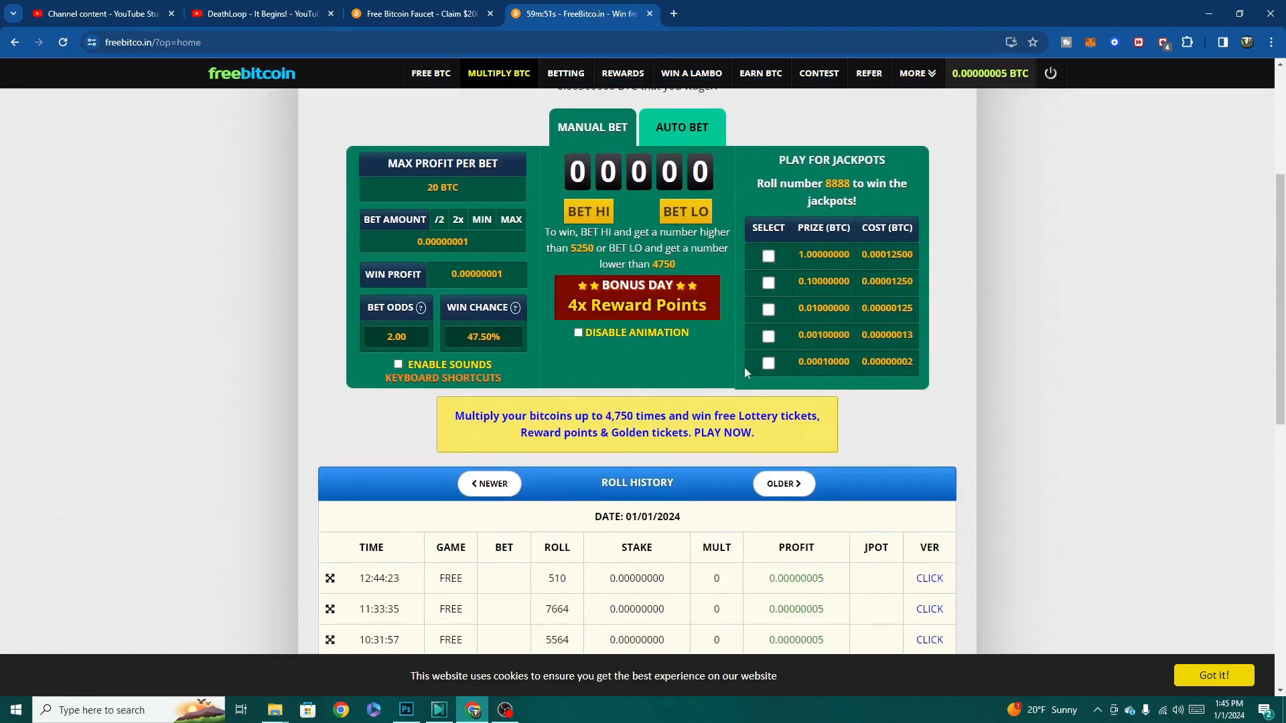
pyautogui.click(580, 83)
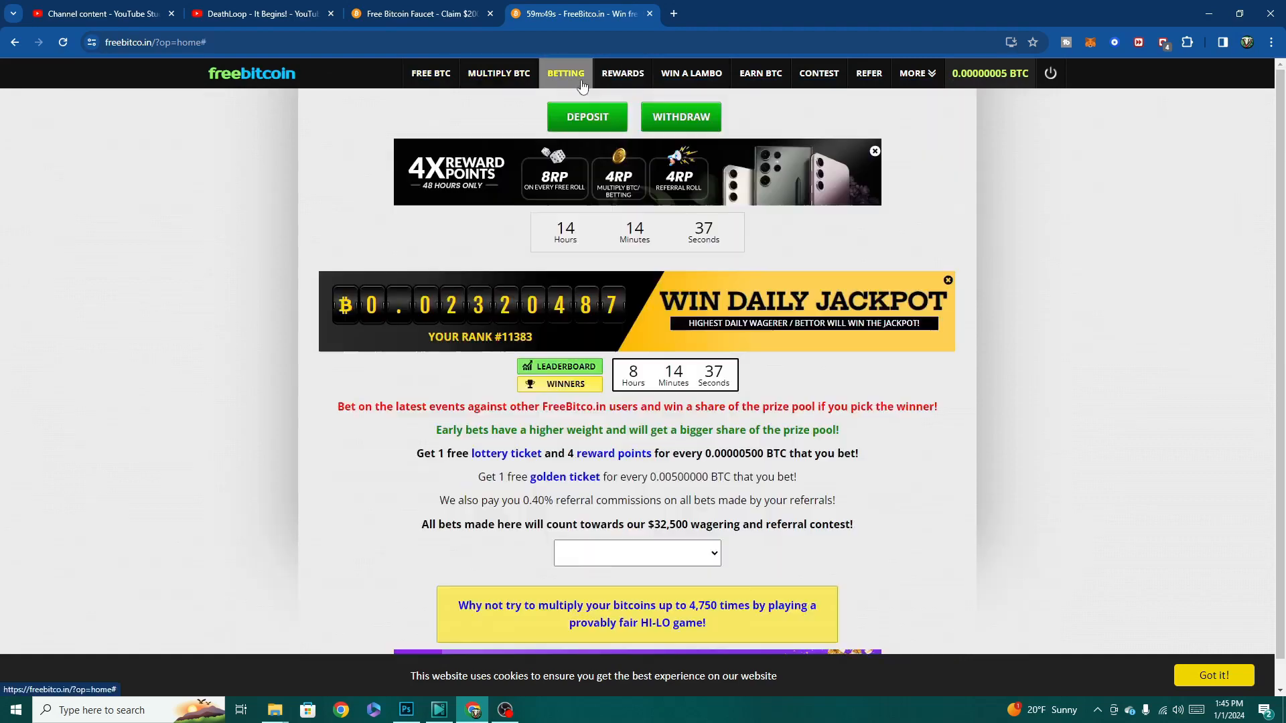
pyautogui.scroll(-5, 704, 229)
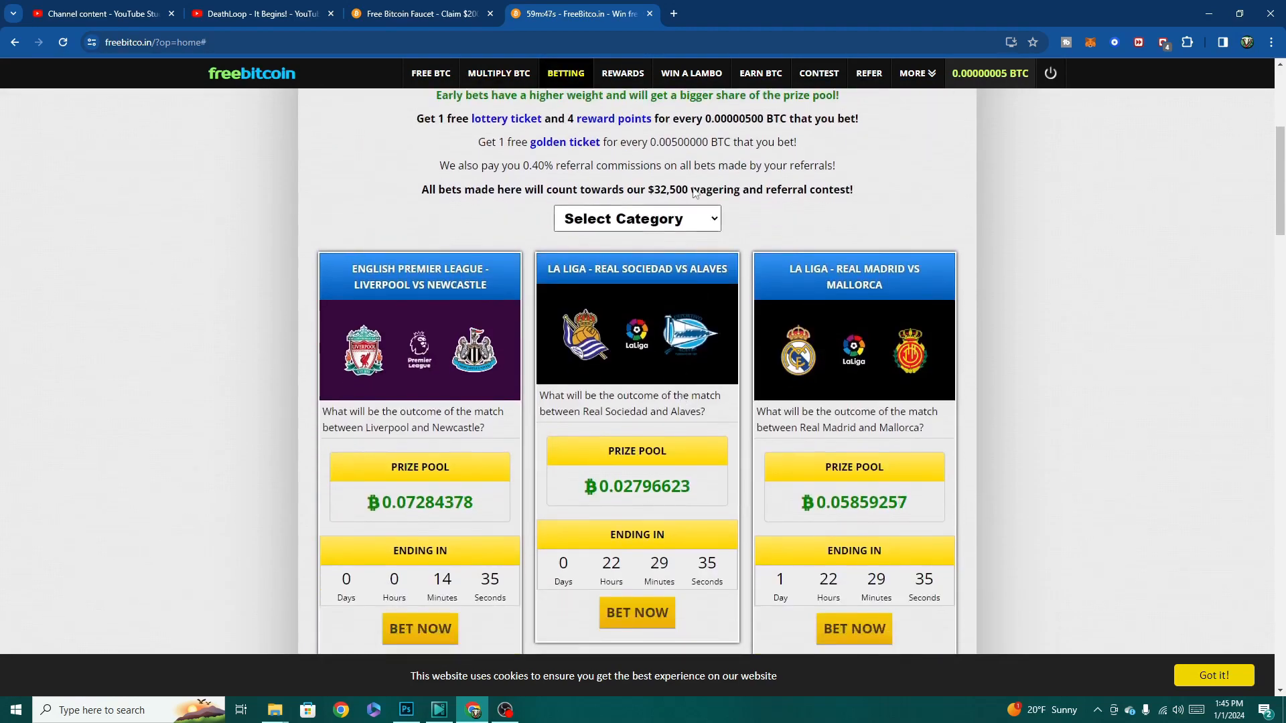
pyautogui.click(704, 229)
pyautogui.click(639, 391)
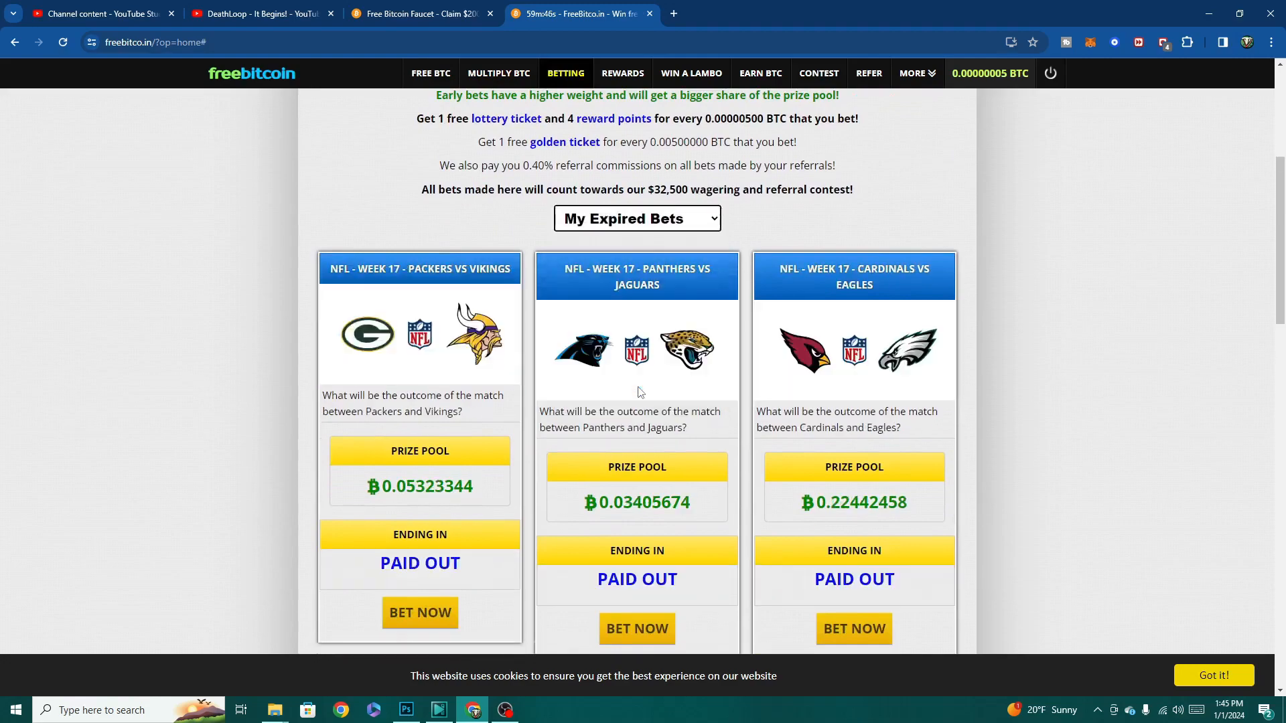
# Open the NFL Week 17 Cardinals vs Eagles event and review the bet placed on it.
pyautogui.click(864, 626)
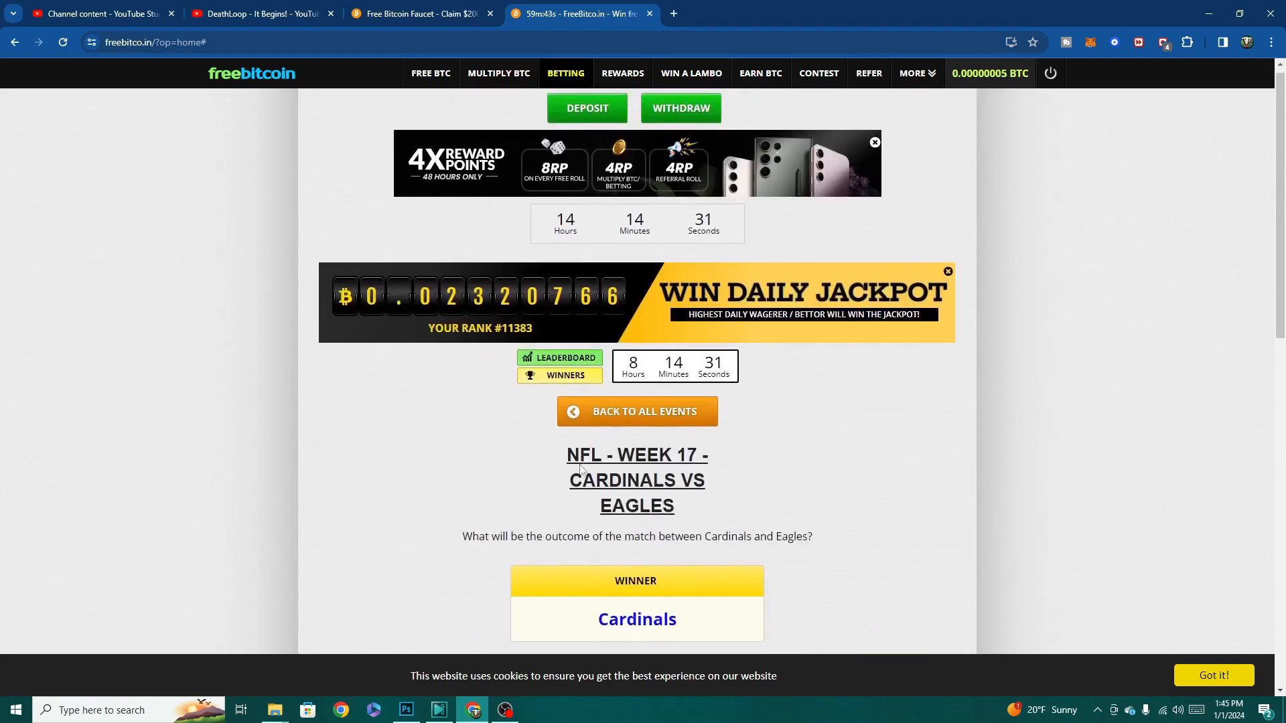
pyautogui.scroll(-8, 592, 460)
pyautogui.scroll(-5, 593, 459)
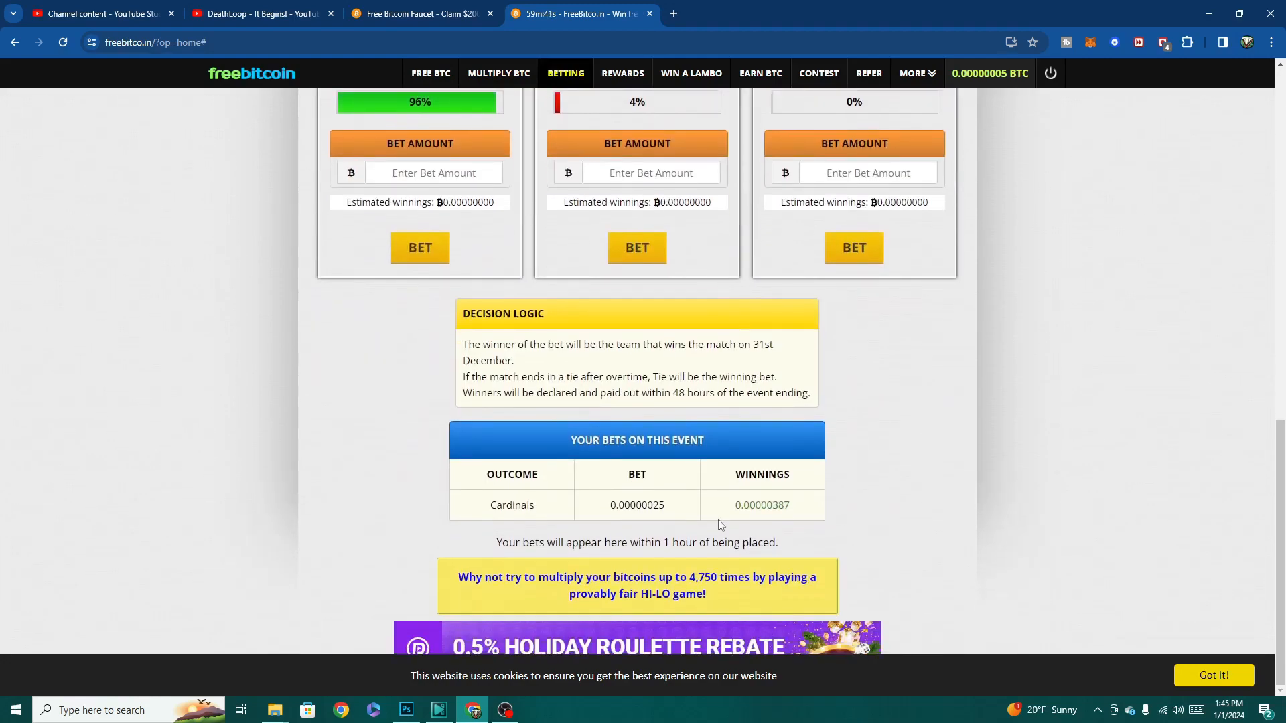
pyautogui.scroll(15, 693, 505)
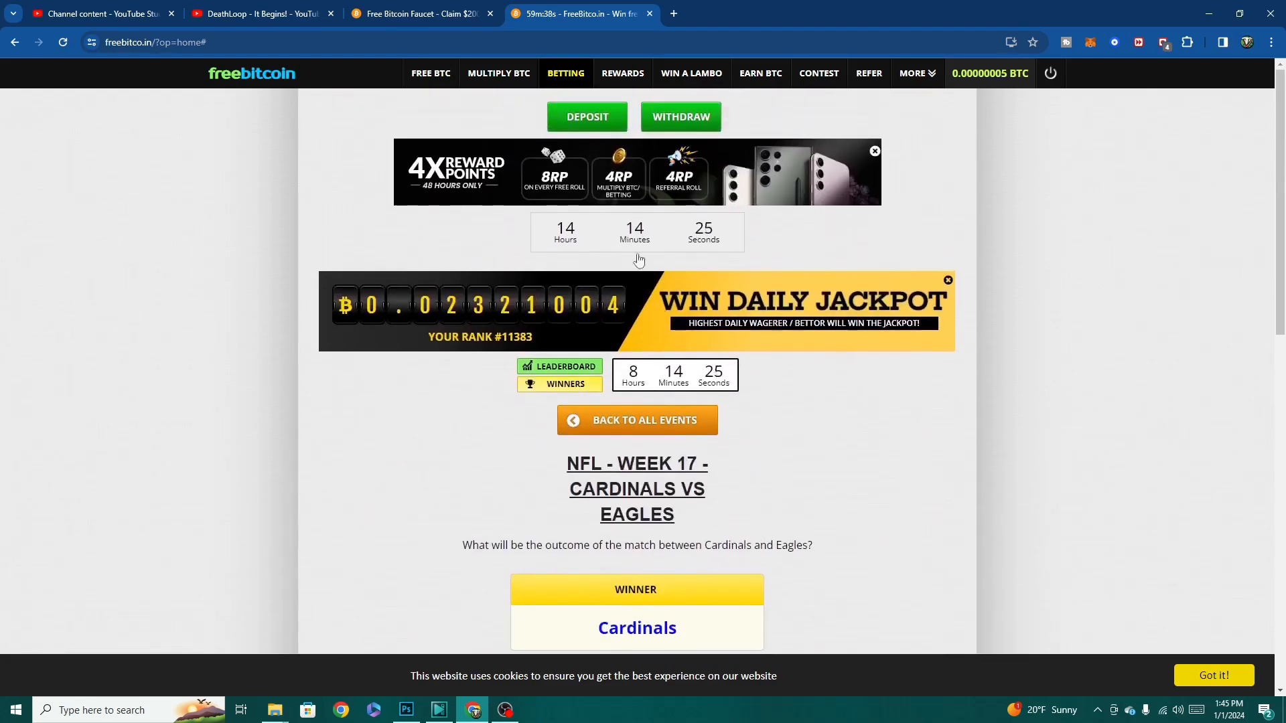
# Open the bitcoin withdrawal options and view the Instant option.
pyautogui.click(675, 121)
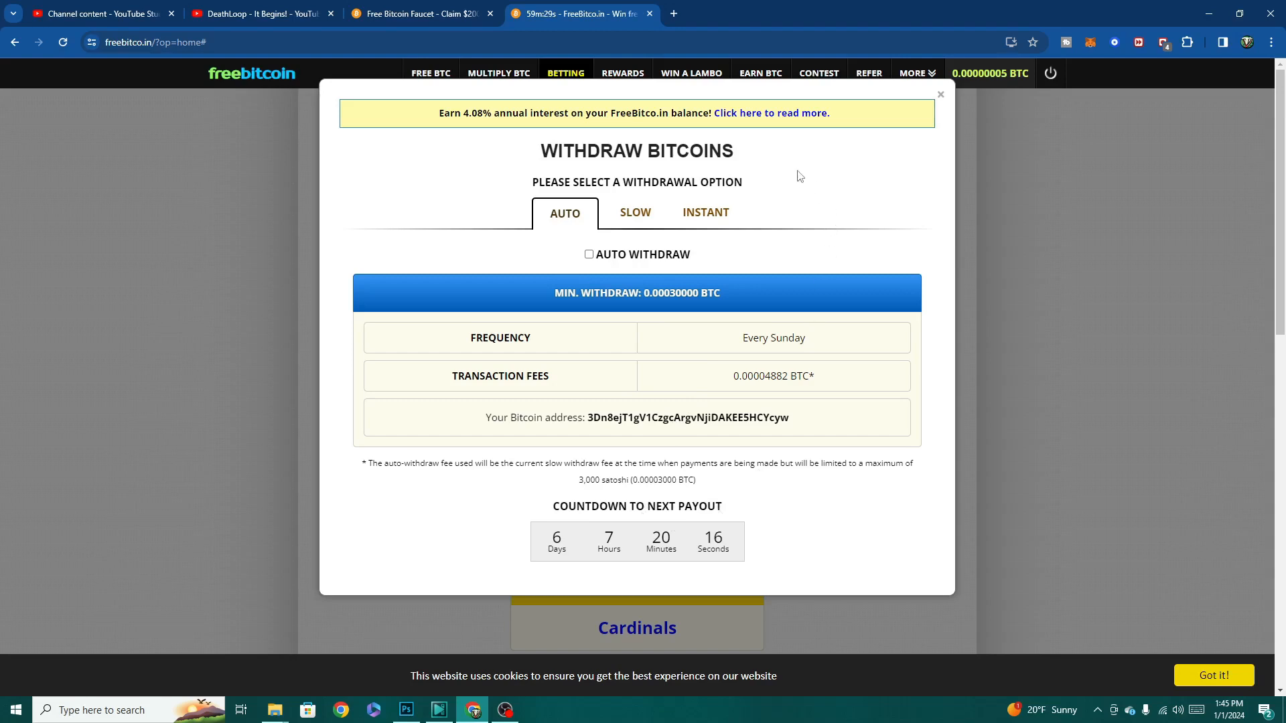
pyautogui.click(705, 221)
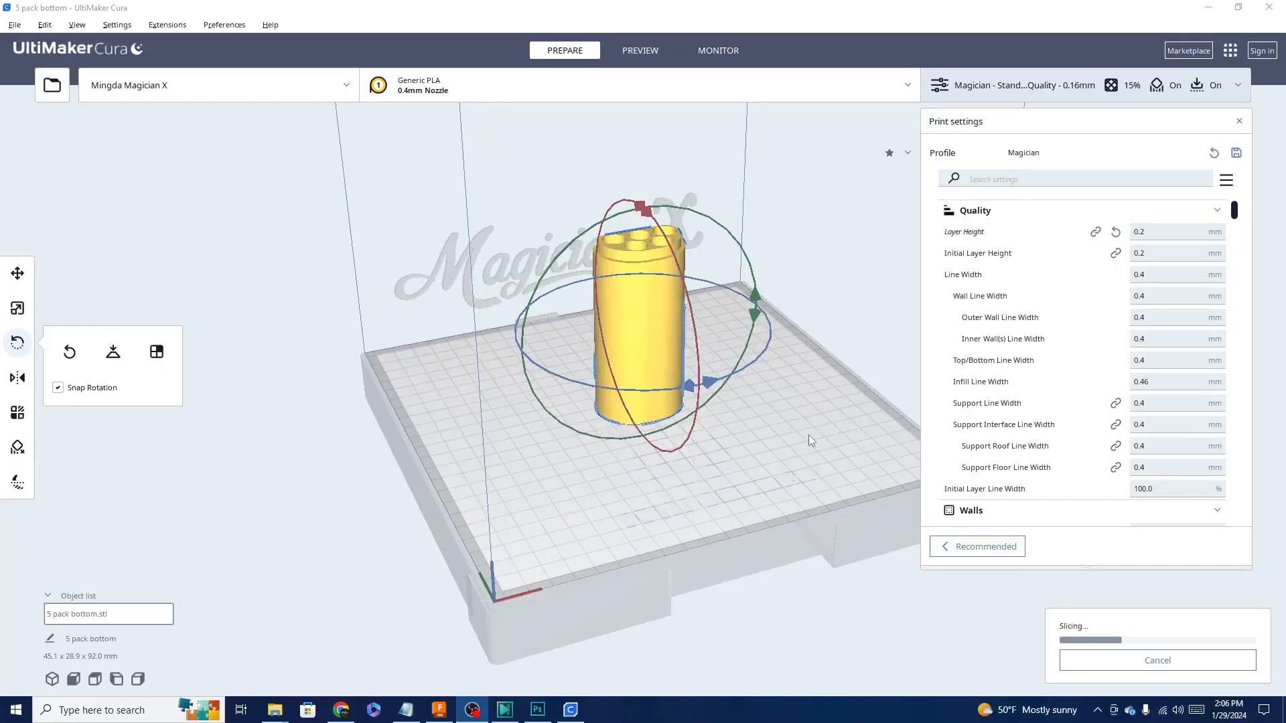
# Back in UltiMaker Cura, delete the 5 pack bottom model from the build plate.
pyautogui.moveTo(786, 441); pyautogui.dragTo(492, 442, button='right')
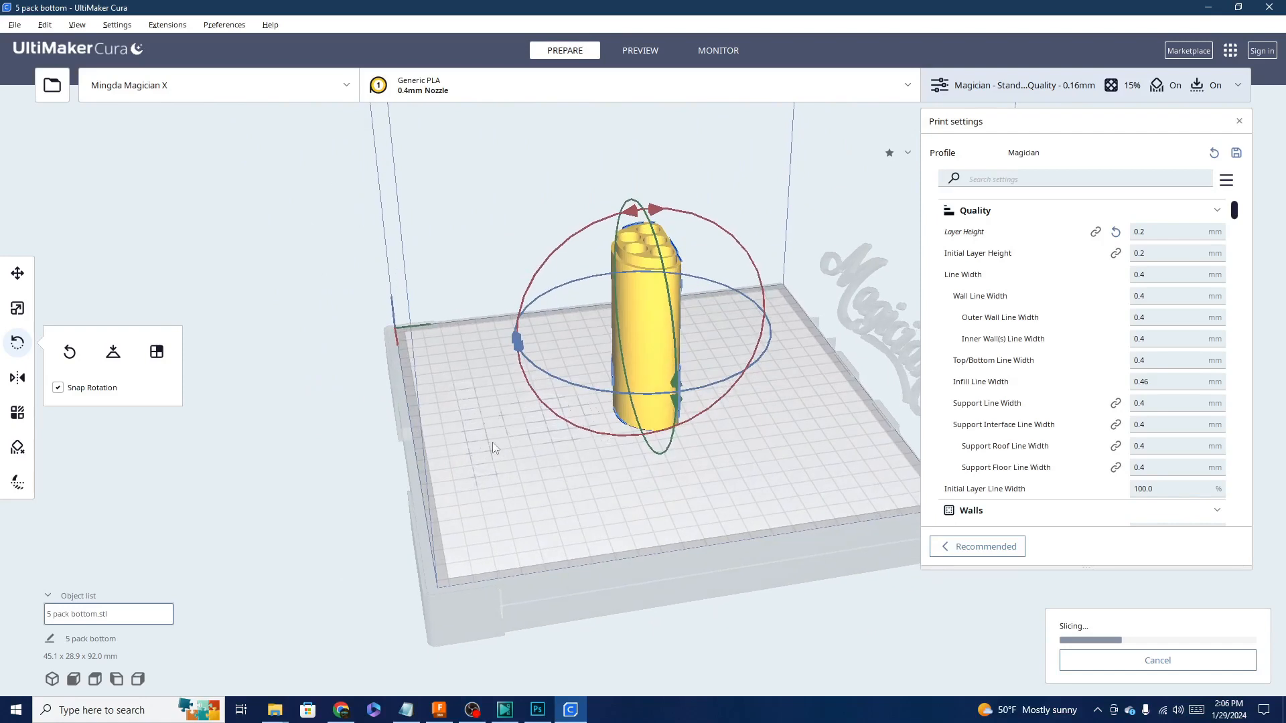
pyautogui.rightClick(652, 368)
pyautogui.click(648, 348)
pyautogui.press('Delete')
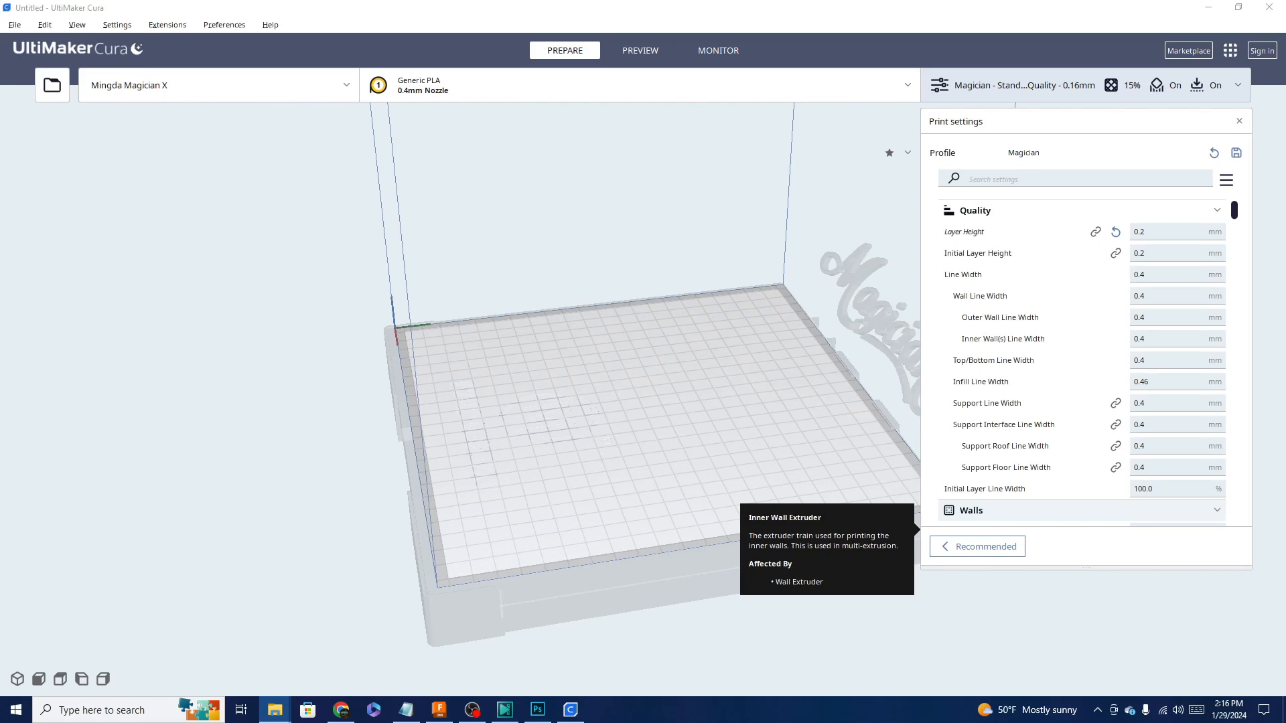
pyautogui.moveTo(827, 455); pyautogui.dragTo(660, 414)
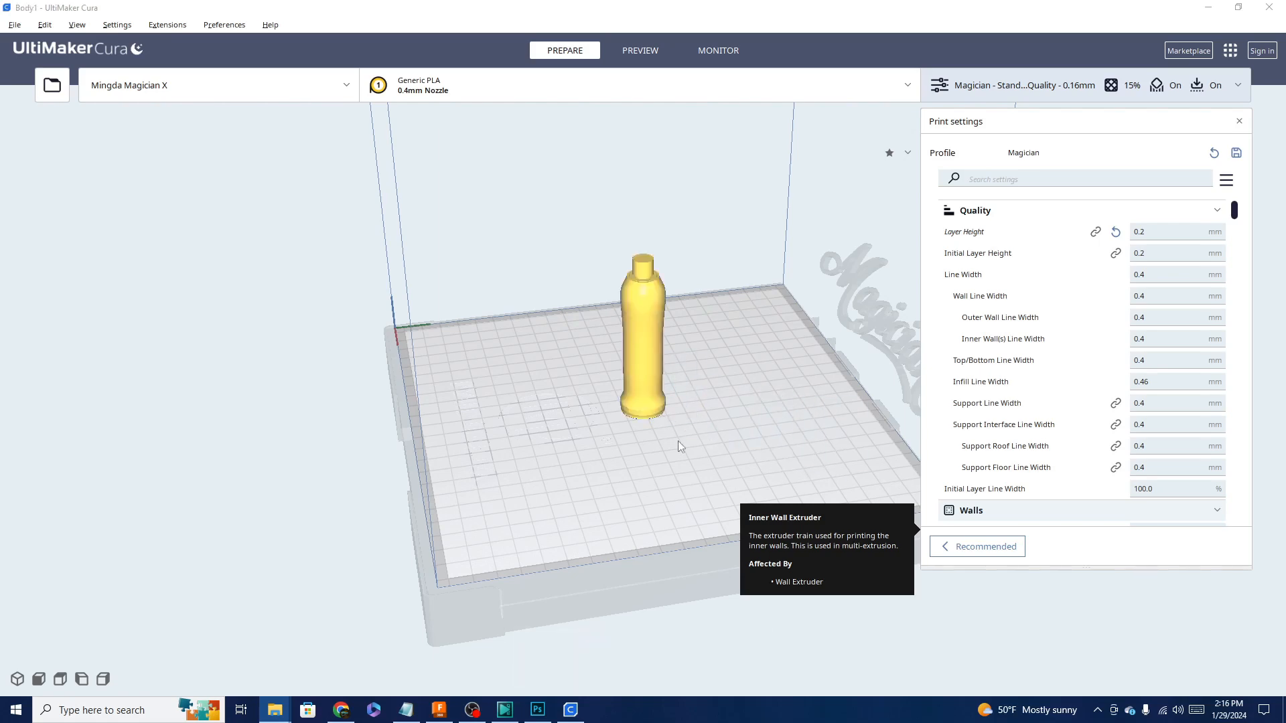
pyautogui.moveTo(677, 441); pyautogui.dragTo(944, 441, button='right')
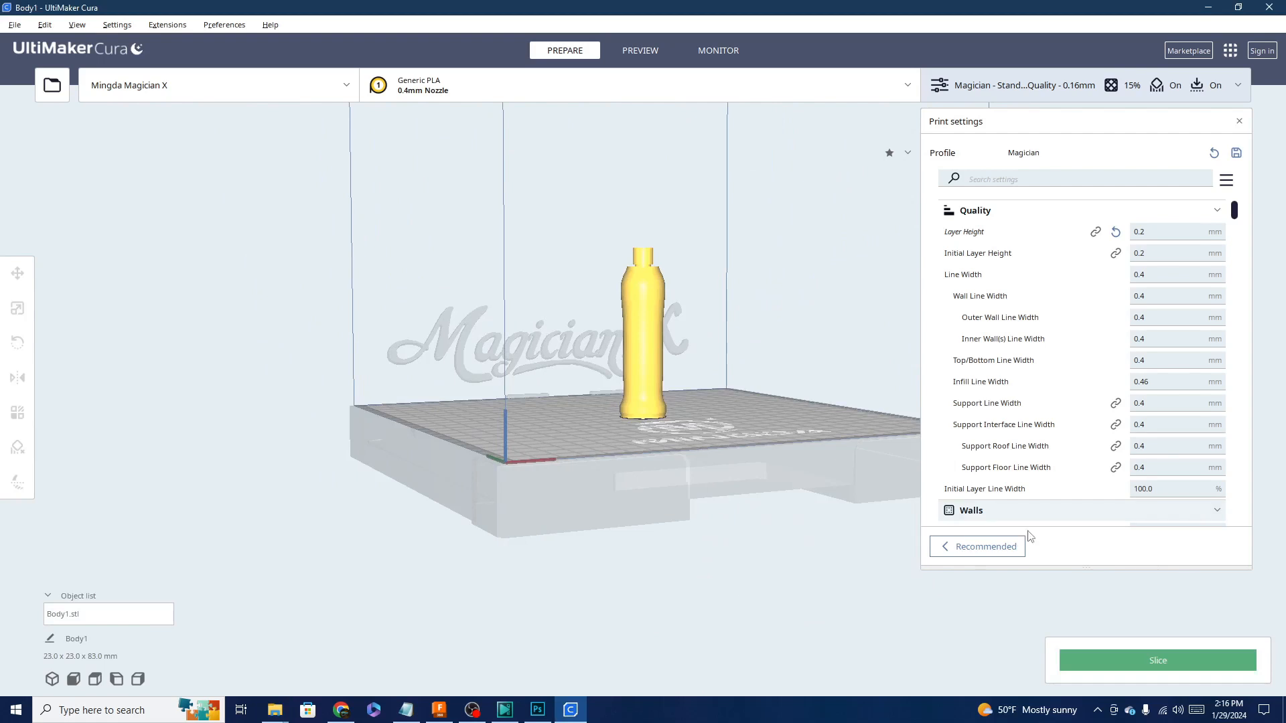
pyautogui.click(646, 345)
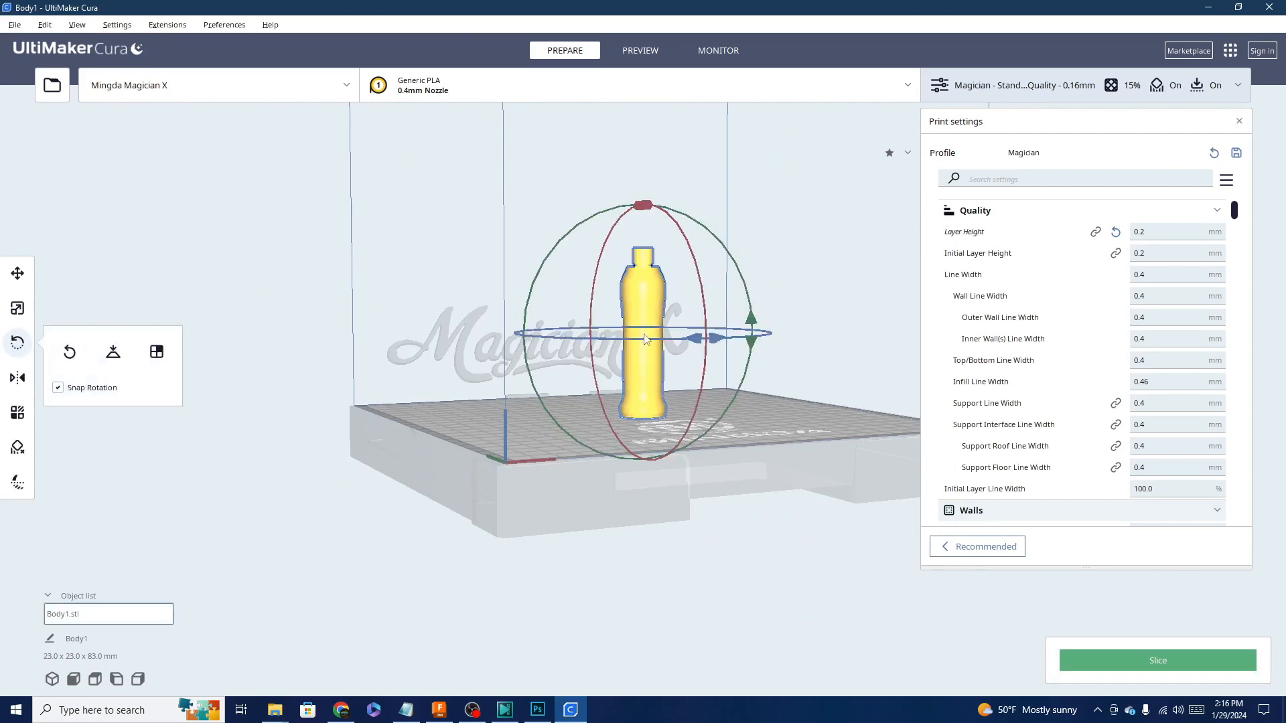
pyautogui.press('Delete')
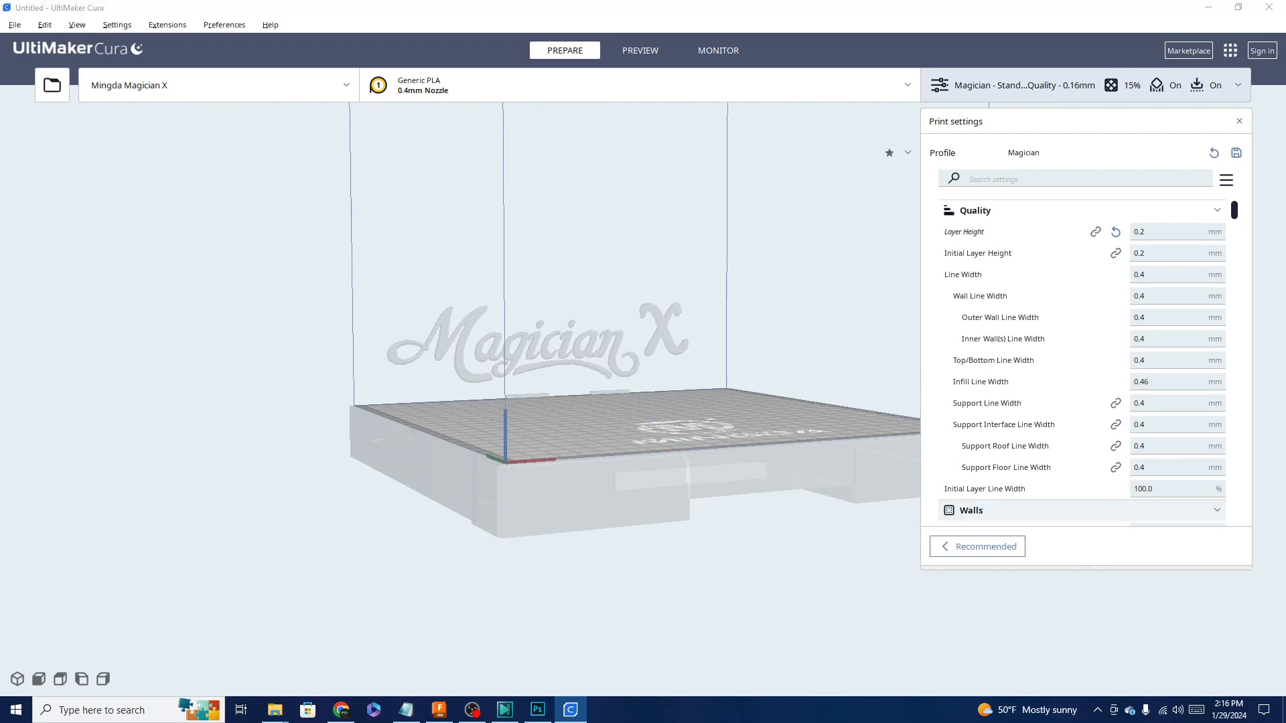
# Load extender.stl onto the build plate and slice it.
pyautogui.moveTo(969, 364); pyautogui.dragTo(685, 389)
pyautogui.moveTo(771, 416); pyautogui.dragTo(535, 436, button='right')
pyautogui.click(1181, 657)
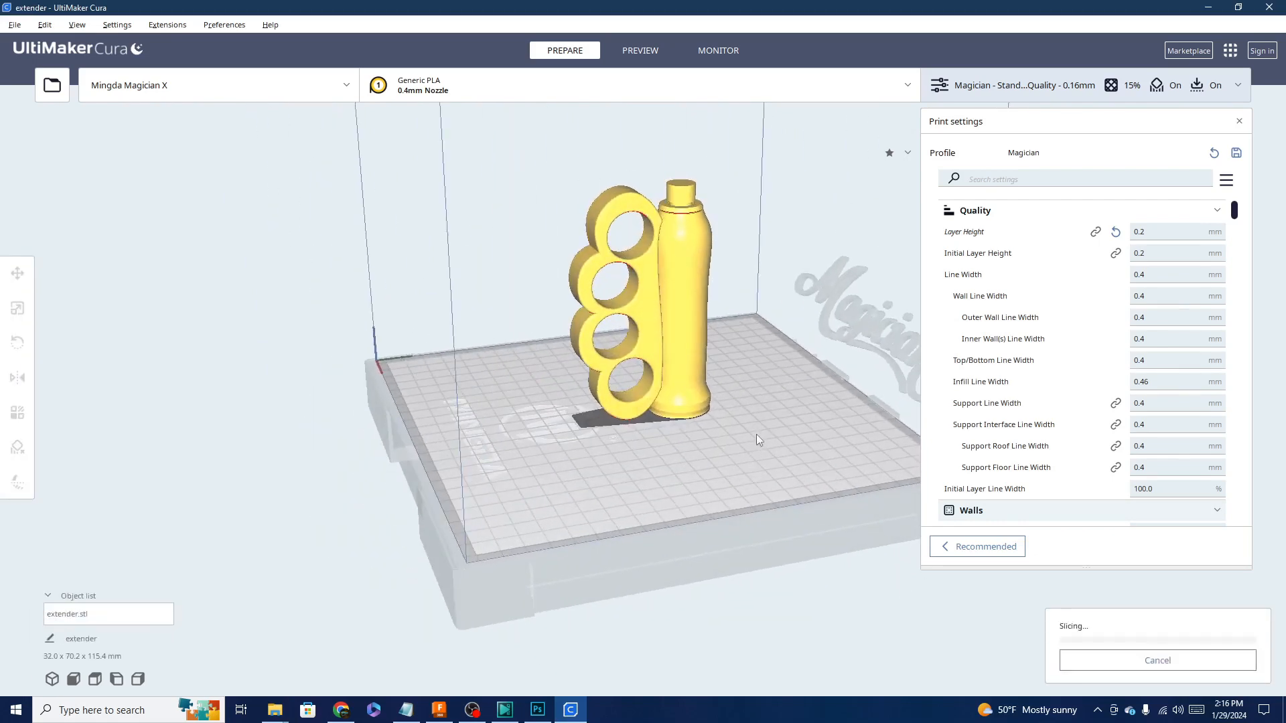
# Inspect the sliced extender model from several angles and open its layer preview.
pyautogui.moveTo(757, 434); pyautogui.dragTo(511, 497, button='right')
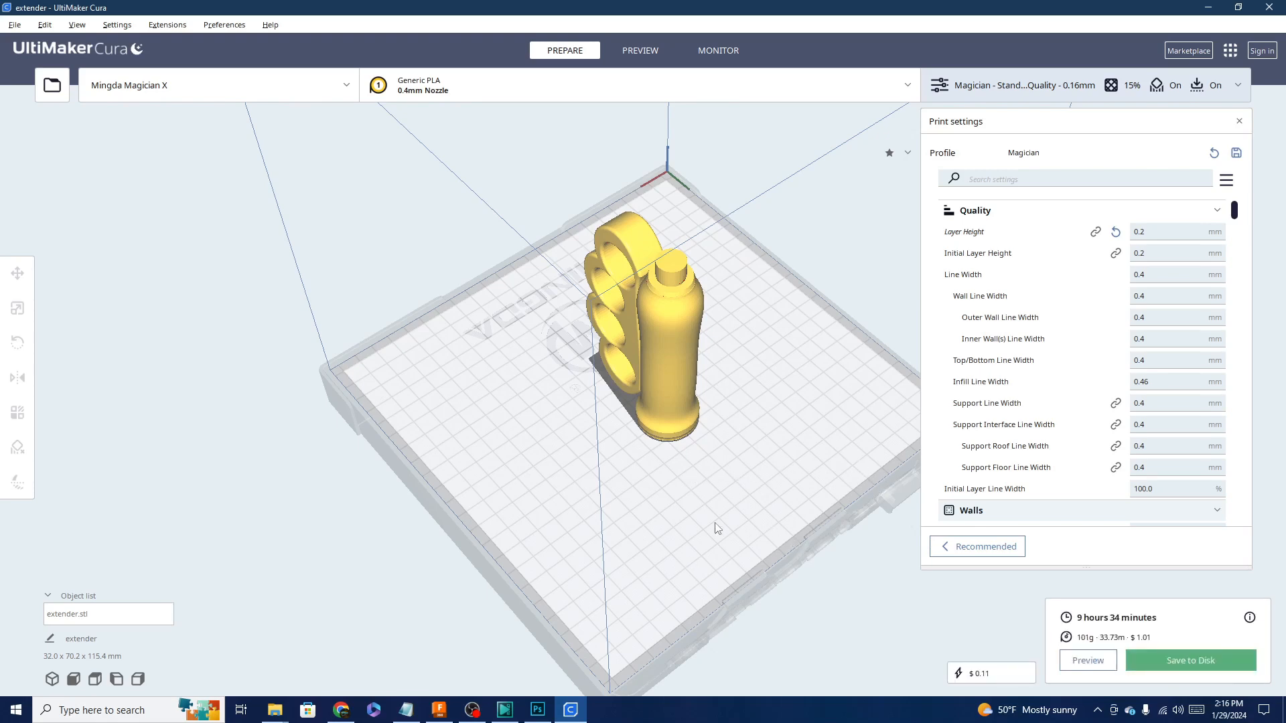
pyautogui.moveTo(448, 529); pyautogui.dragTo(659, 497, button='right')
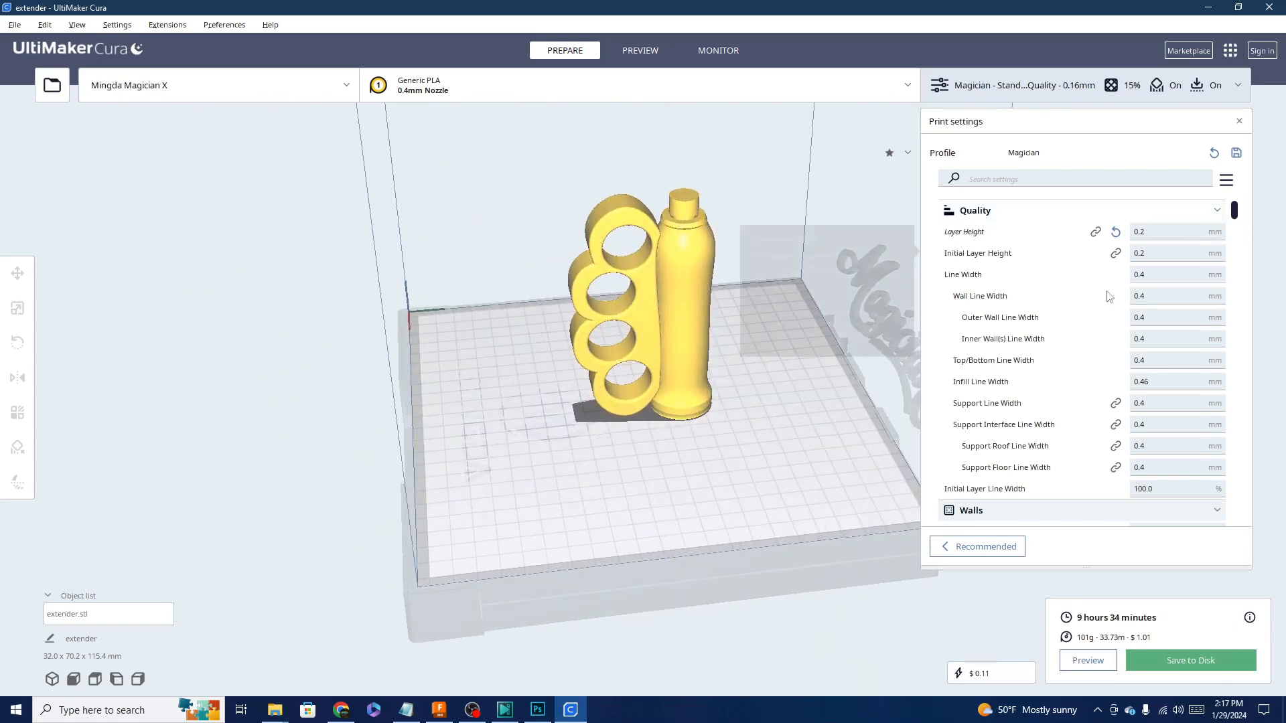
pyautogui.click(649, 54)
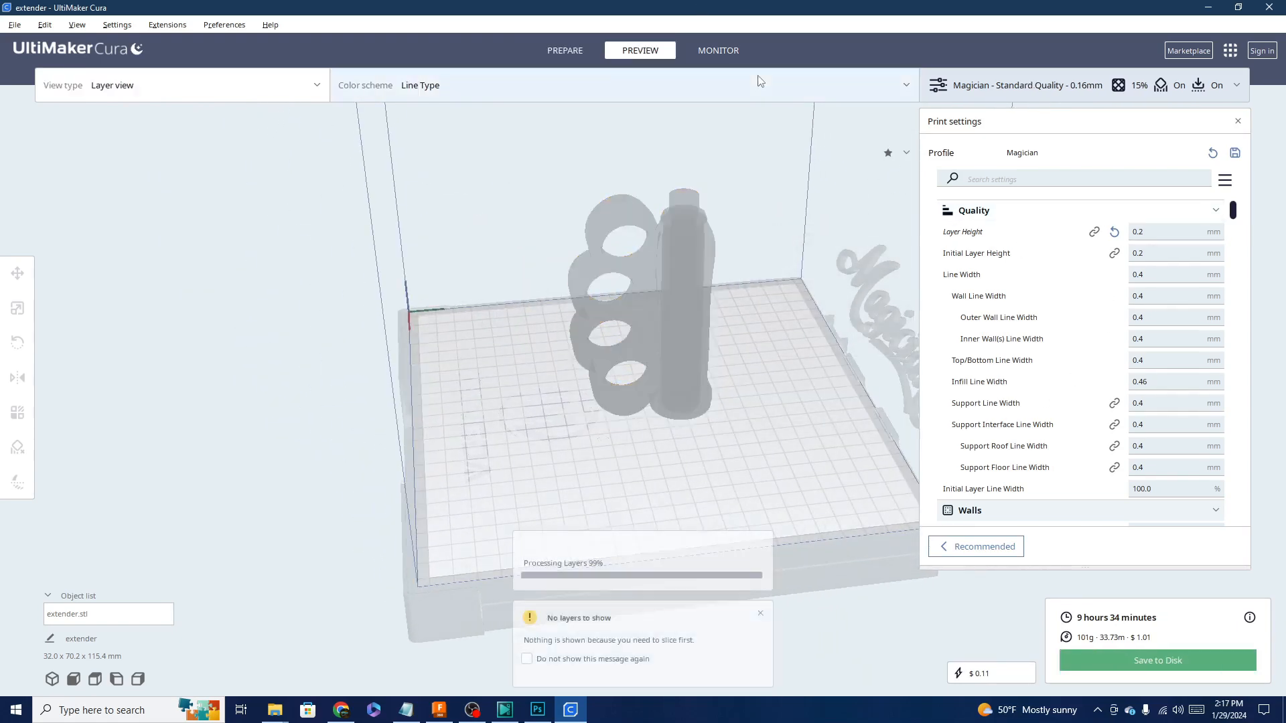
# Examine the sliced extender's walls and tree supports in the layer preview from all sides, with the full layer range shown.
pyautogui.moveTo(495, 419); pyautogui.dragTo(837, 400, button='right')
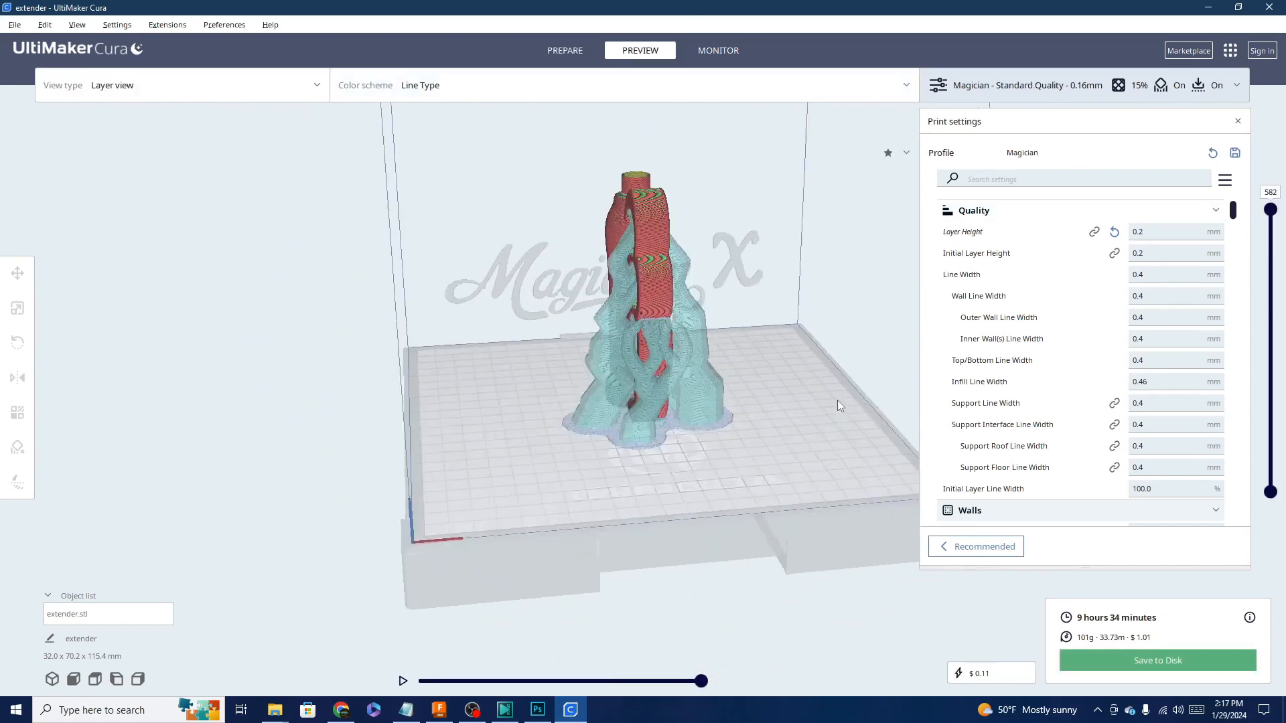
pyautogui.moveTo(497, 474); pyautogui.dragTo(532, 435, button='right')
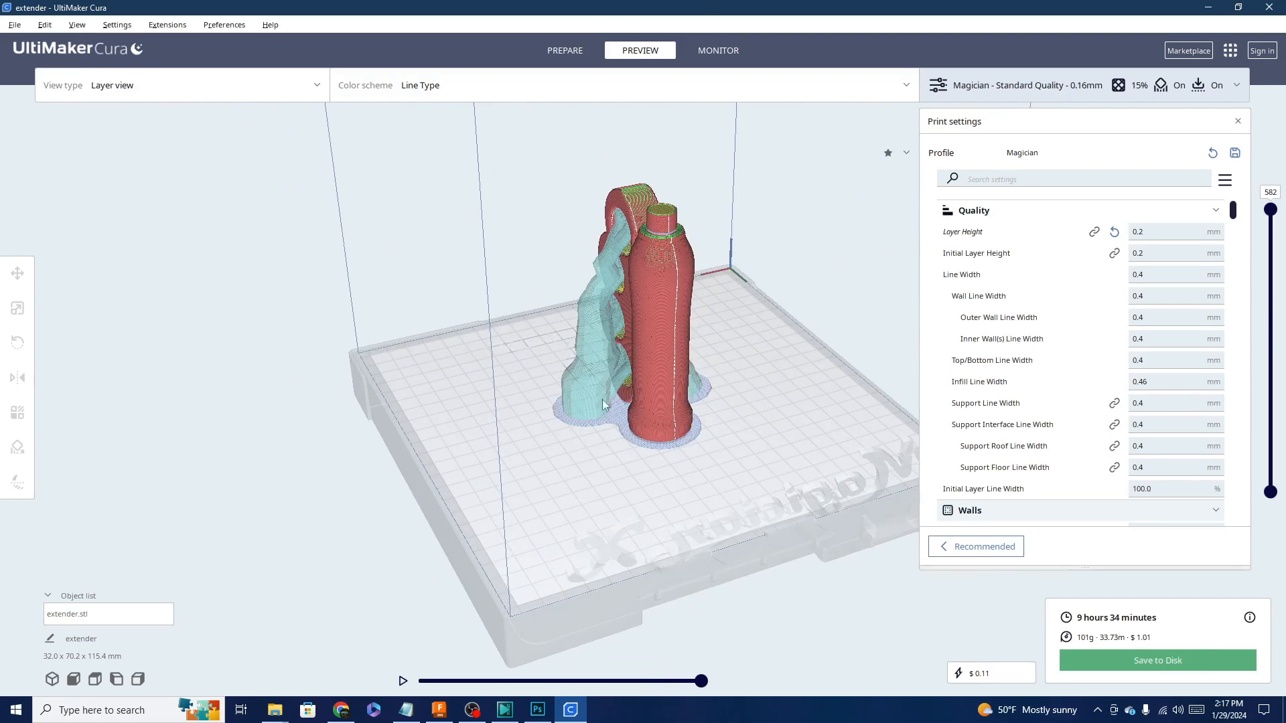
pyautogui.moveTo(765, 367); pyautogui.dragTo(482, 603, button='right')
pyautogui.moveTo(1275, 214)
pyautogui.mouseDown()
pyautogui.moveTo(1271, 459)
pyautogui.moveTo(1271, 208)
pyautogui.mouseUp()
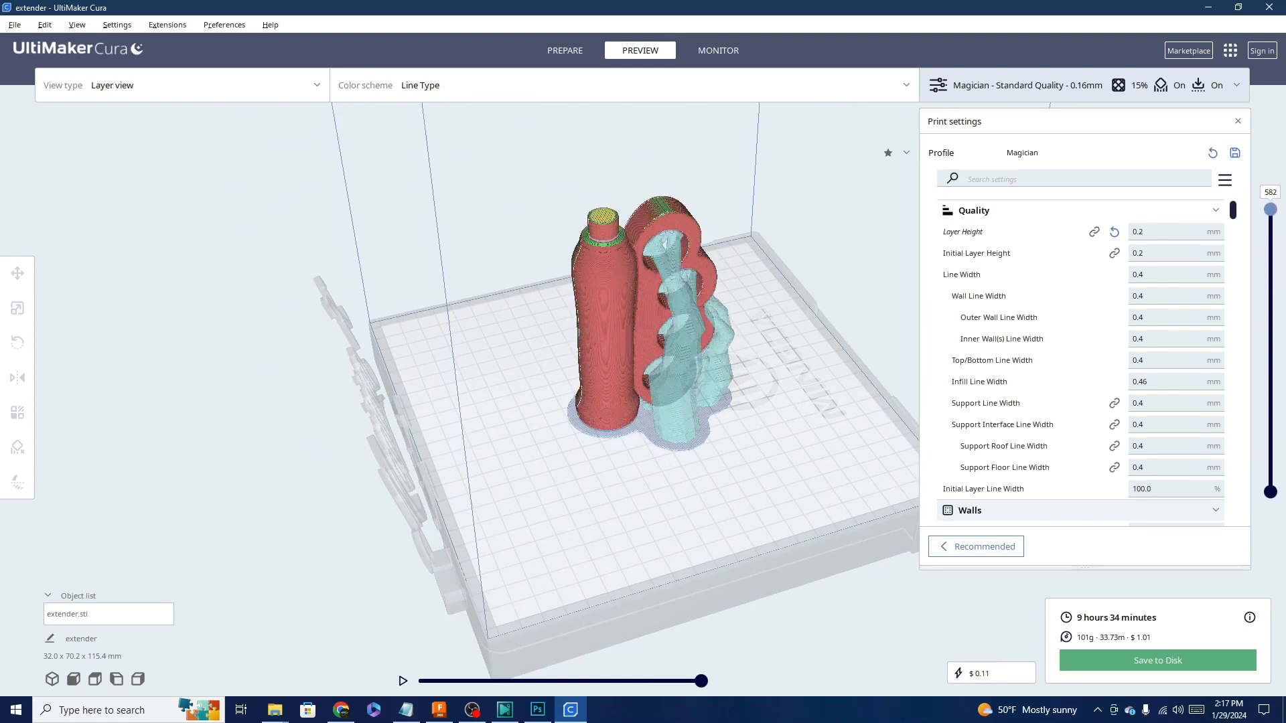
pyautogui.moveTo(683, 444); pyautogui.dragTo(842, 487, button='right')
pyautogui.moveTo(727, 427); pyautogui.dragTo(889, 630, button='right')
pyautogui.moveTo(883, 505); pyautogui.dragTo(660, 467, button='right')
pyautogui.moveTo(454, 437); pyautogui.dragTo(716, 497, button='right')
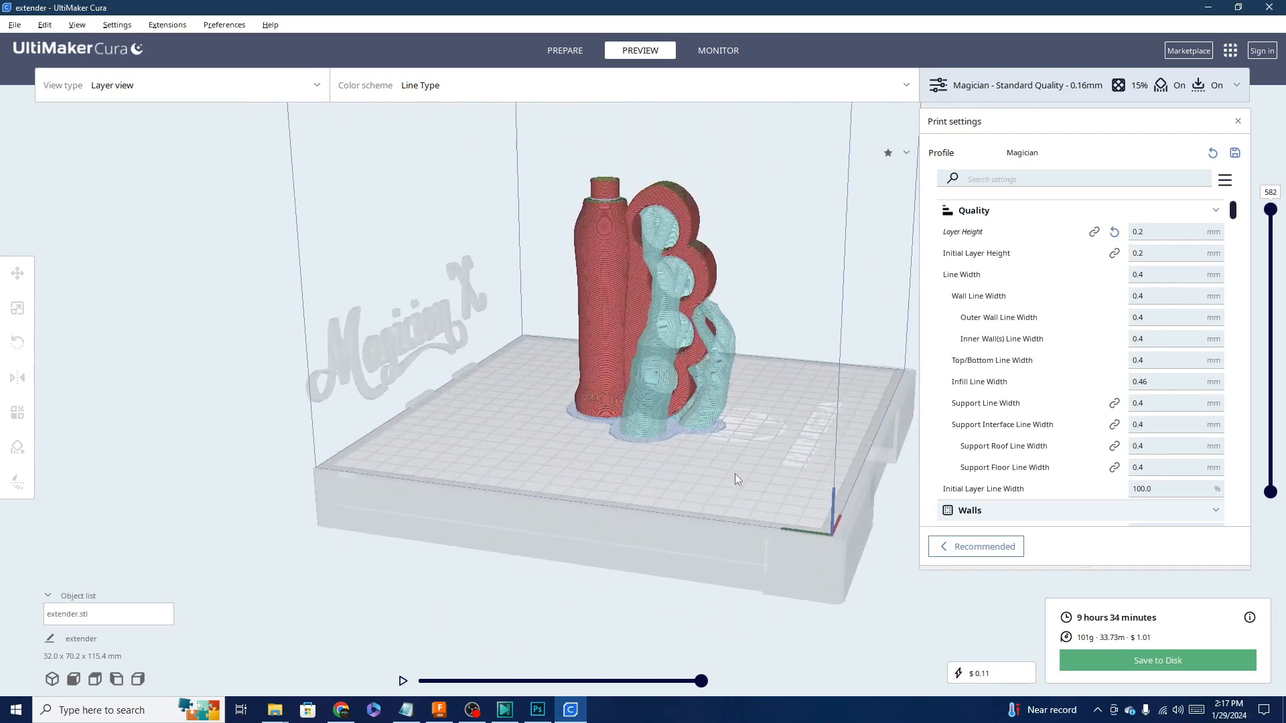
pyautogui.moveTo(734, 496); pyautogui.dragTo(622, 569, button='right')
pyautogui.moveTo(703, 494); pyautogui.dragTo(455, 452, button='right')
pyautogui.moveTo(715, 456); pyautogui.dragTo(506, 499, button='right')
pyautogui.moveTo(765, 471); pyautogui.dragTo(405, 476, button='right')
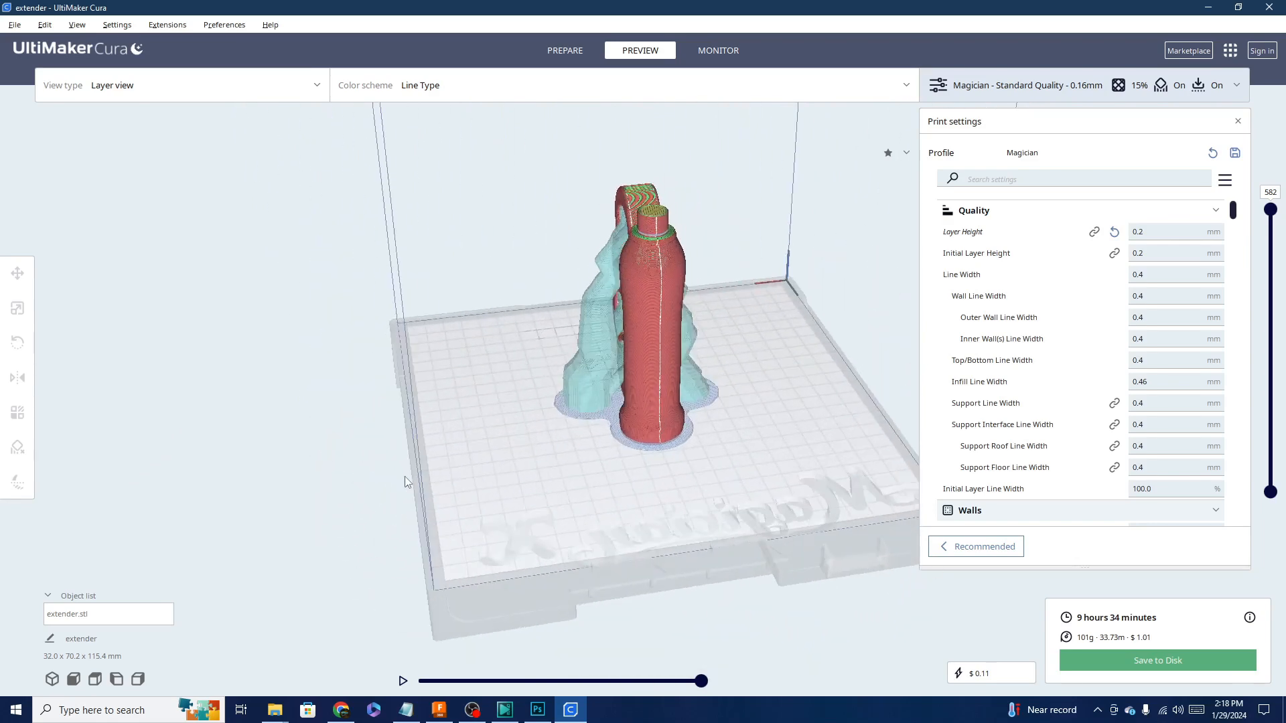
# Review the 5.7 Alpha change list in Chrome and return to UltiMaker Cura to examine the extender's tree supports.
pyautogui.click(340, 709)
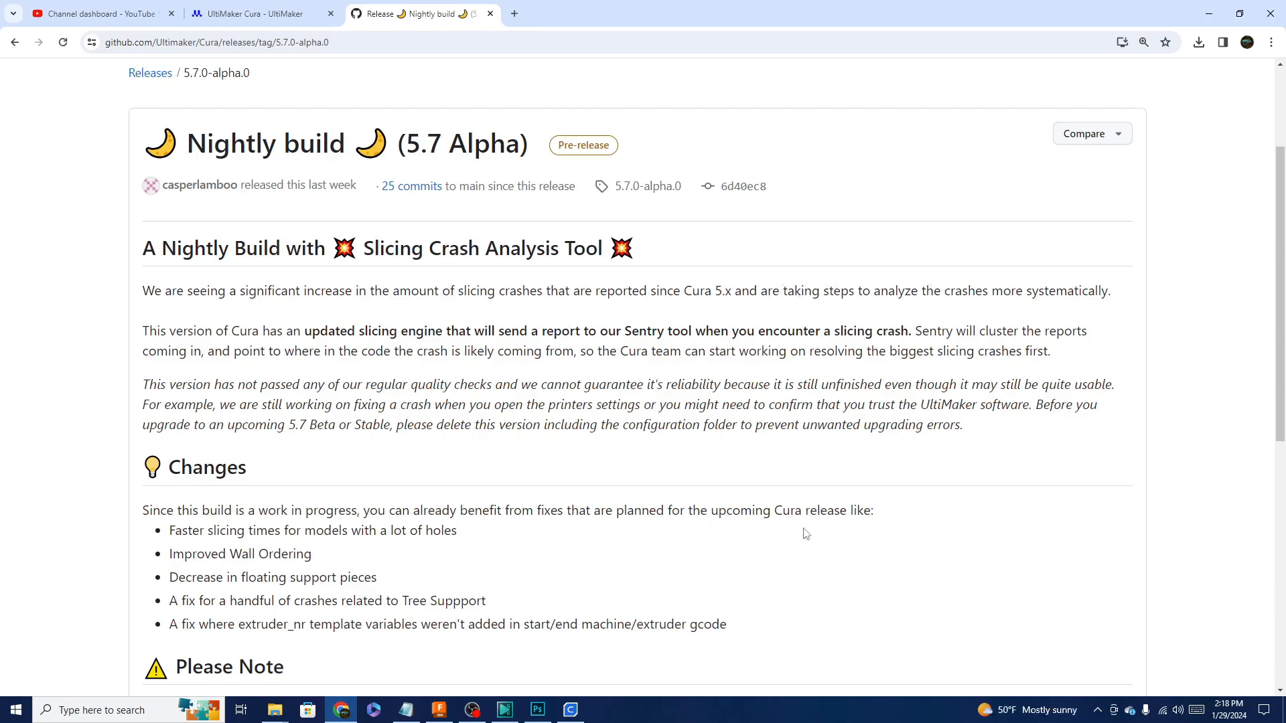
pyautogui.click(570, 709)
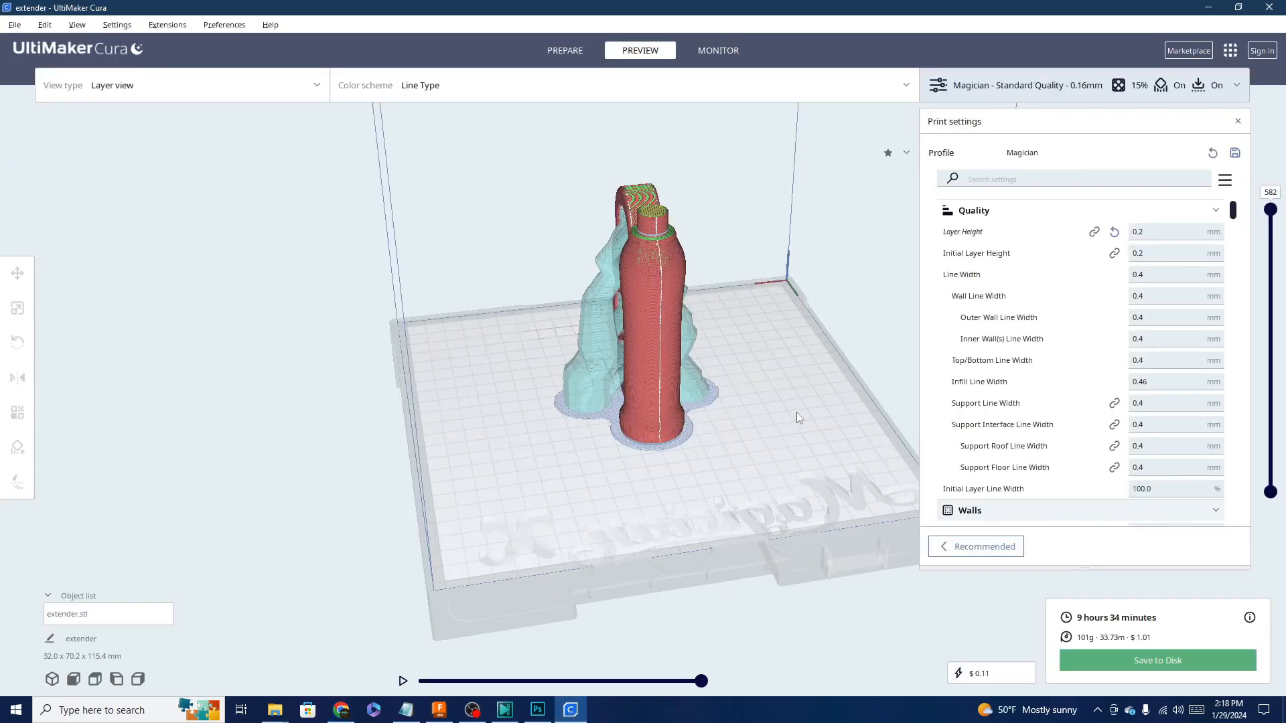
pyautogui.moveTo(478, 395); pyautogui.dragTo(424, 445, button='right')
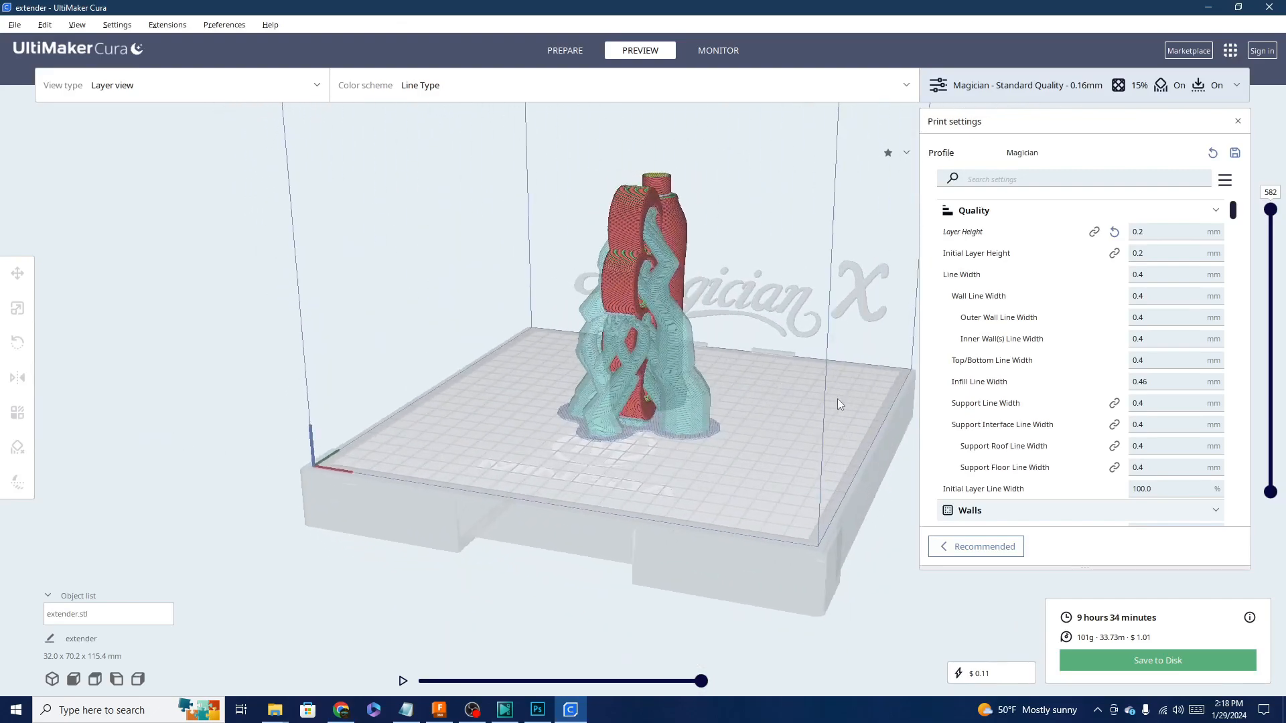
pyautogui.moveTo(837, 400); pyautogui.dragTo(490, 486, button='right')
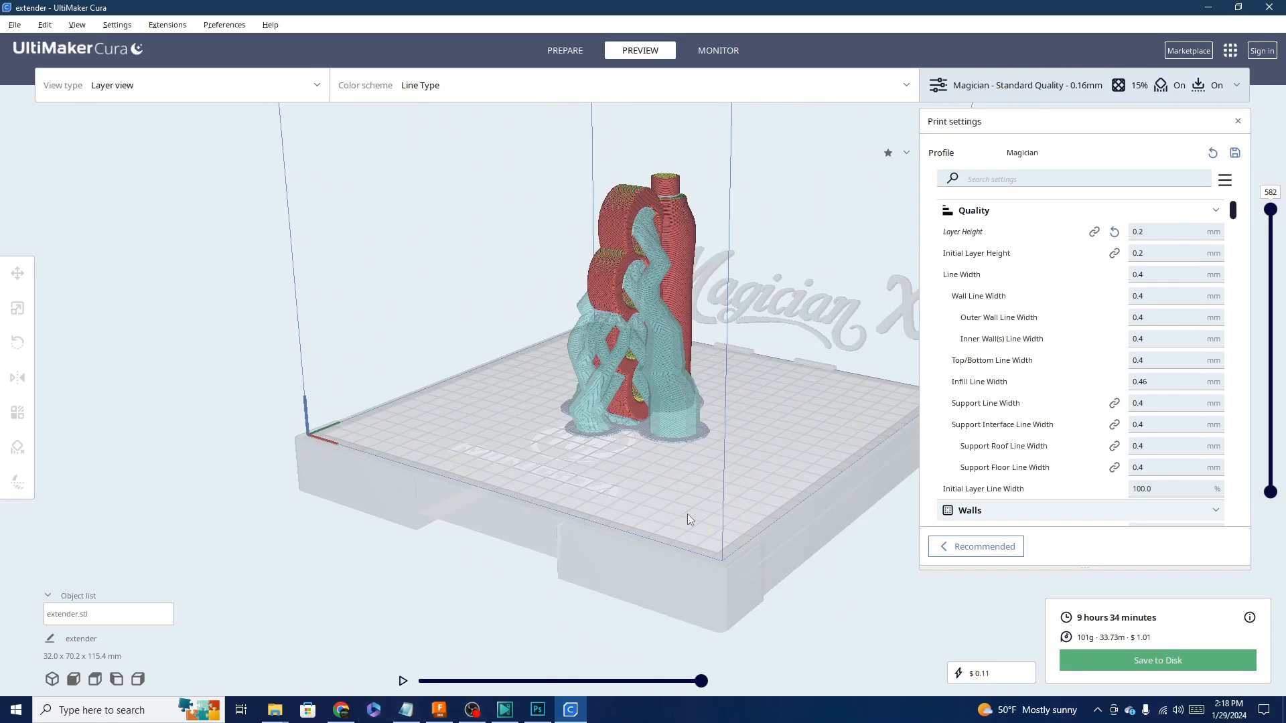
pyautogui.moveTo(687, 513); pyautogui.dragTo(800, 485, button='right')
# Check the nightly build release notes in Chrome again and, back in UltiMaker Cura, view the supported extender from low angles.
pyautogui.click(341, 709)
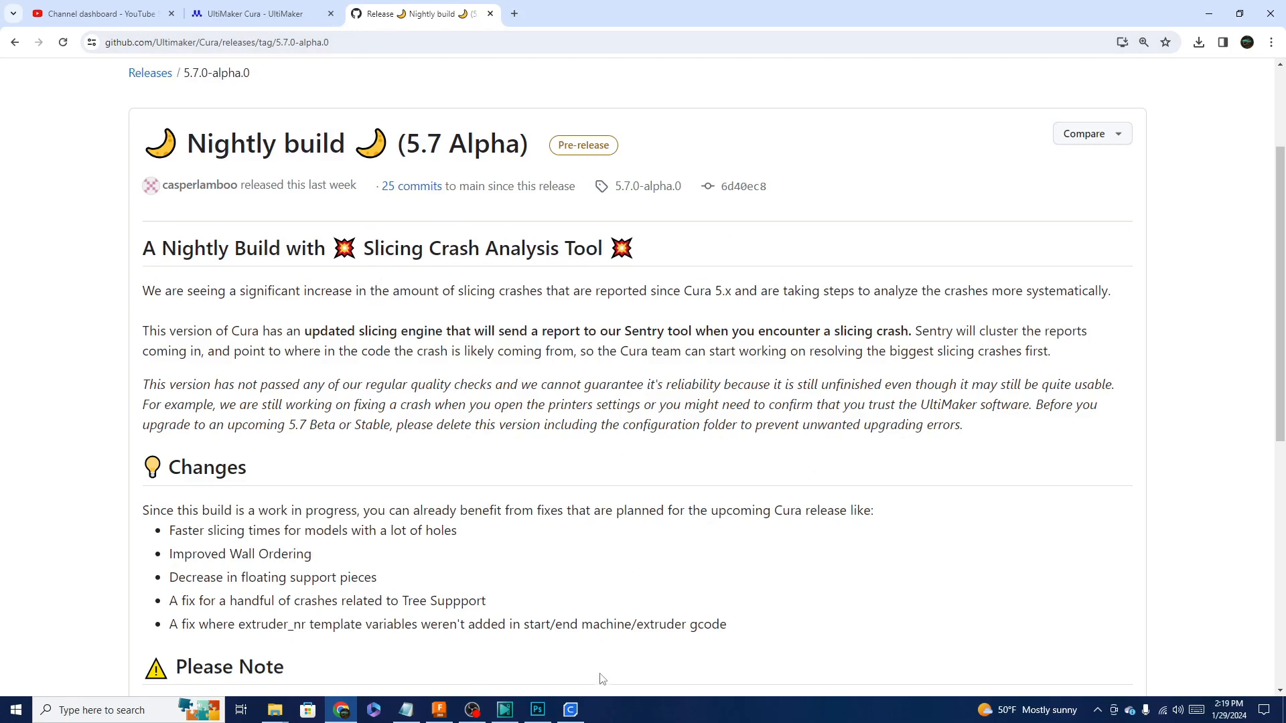
pyautogui.click(571, 711)
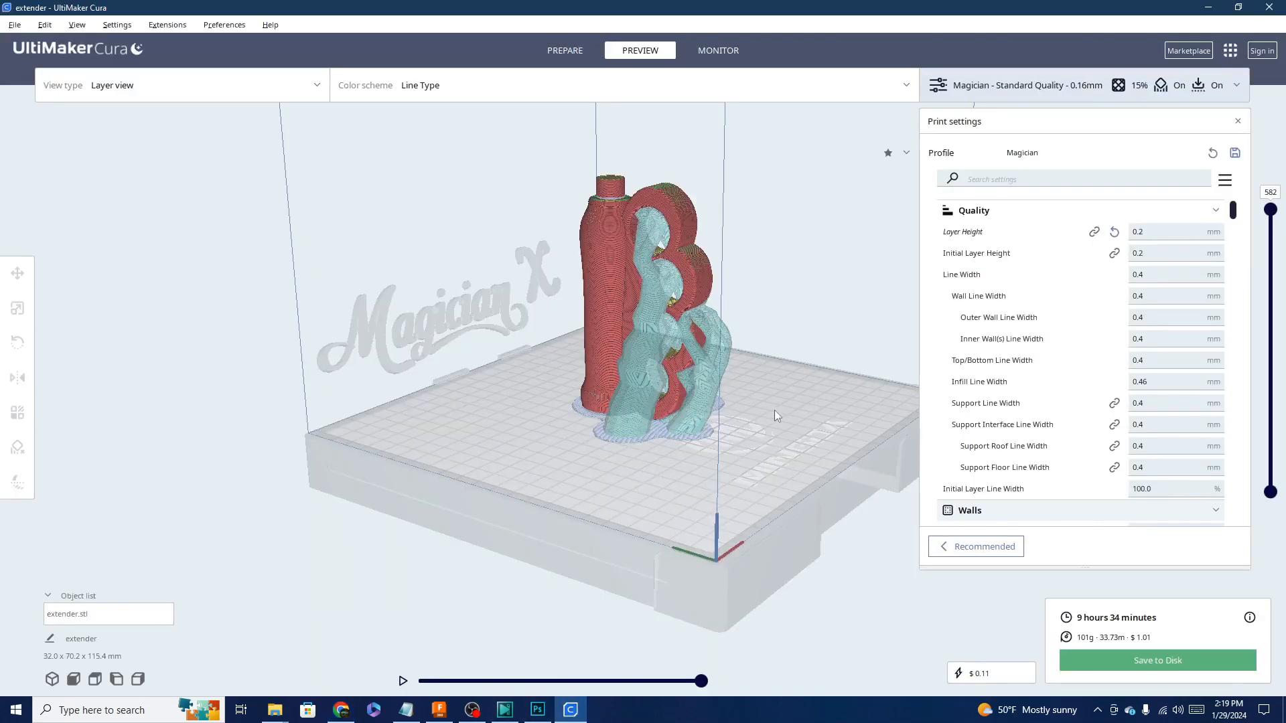
pyautogui.moveTo(774, 411); pyautogui.dragTo(457, 517, button='right')
pyautogui.moveTo(719, 491); pyautogui.dragTo(864, 520, button='right')
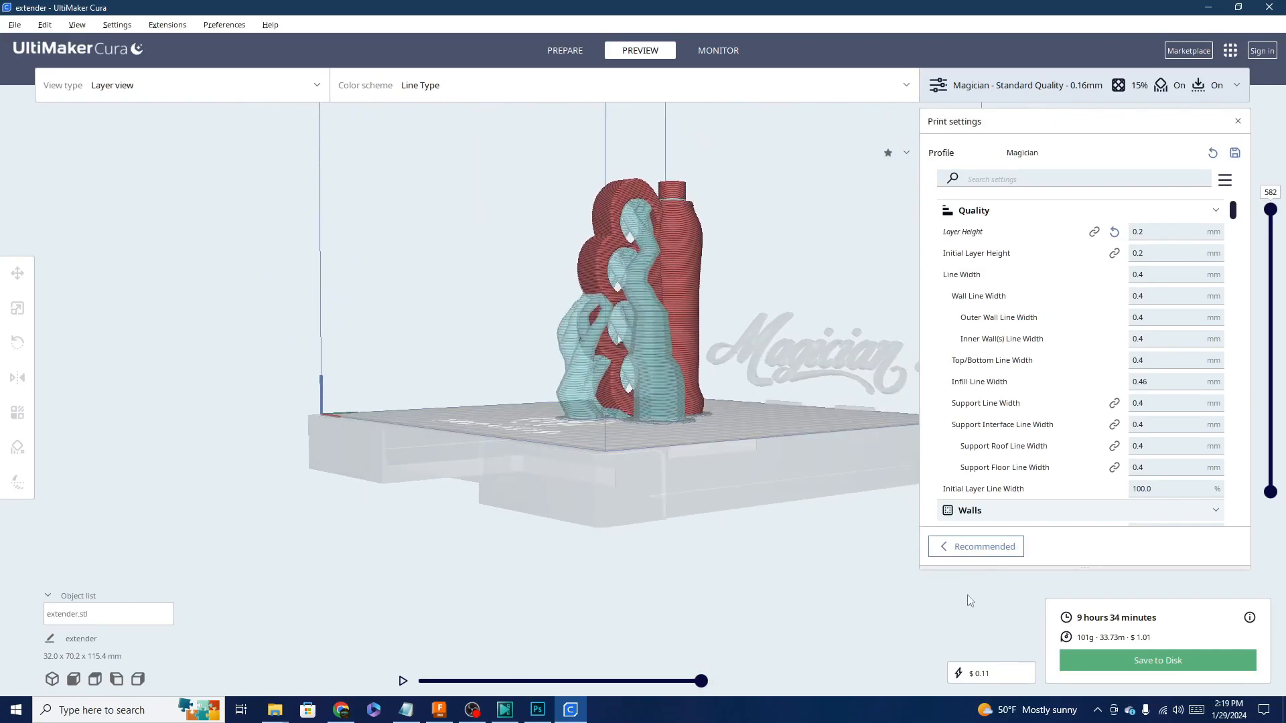